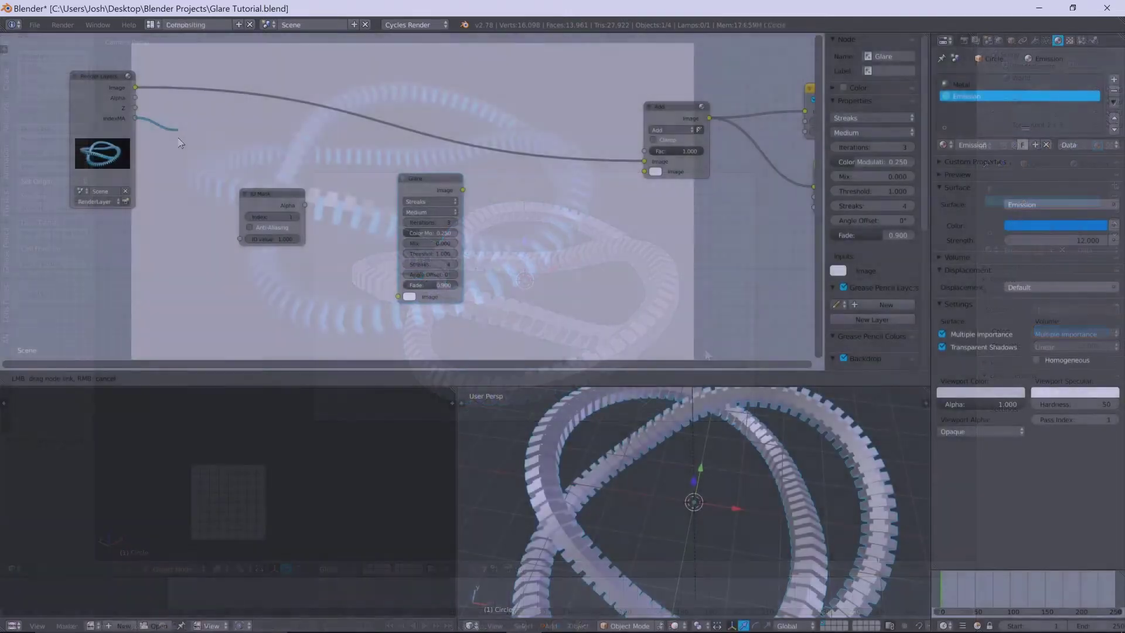
Link the IndexMA pass through the mask node into the Glare node's Image input
{"action": "left_click_drag", "start_coordinate": [135, 118], "coordinate": [240, 239]}
{"action": "left_click_drag", "start_coordinate": [305, 205], "coordinate": [396, 295]}
{"action": "left_click", "coordinate": [417, 190], "text": "ctrl+shift"}
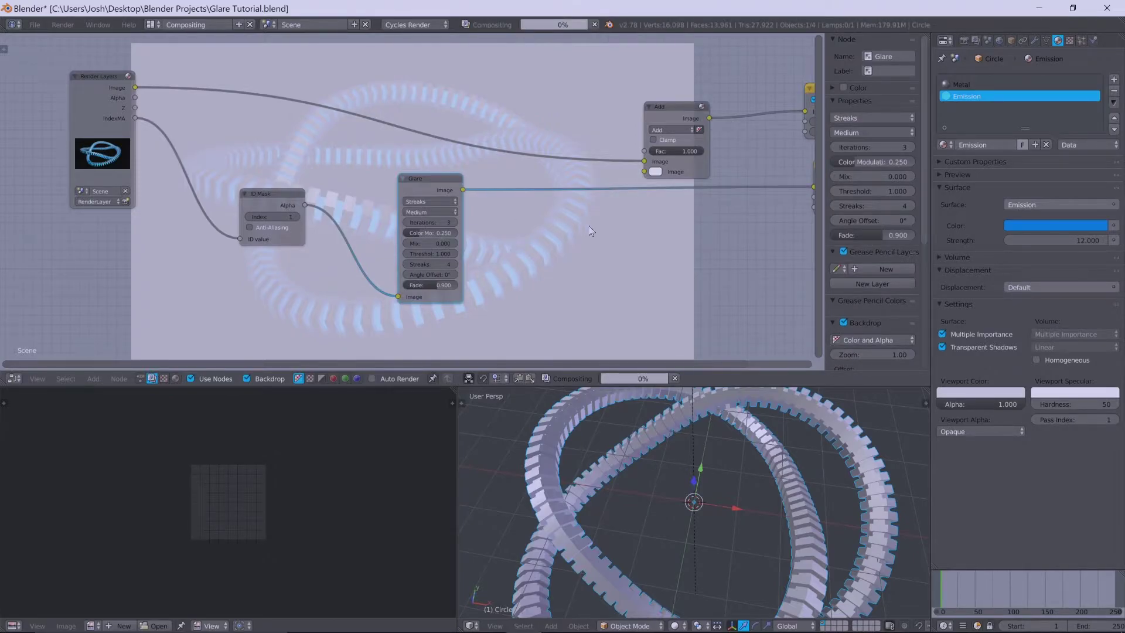
{"action": "mouse_move", "coordinate": [590, 231]}
{"action": "middle_mouse_down"}
{"action": "mouse_move", "coordinate": [496, 181]}
{"action": "mouse_move", "coordinate": [403, 105]}
{"action": "middle_mouse_up"}
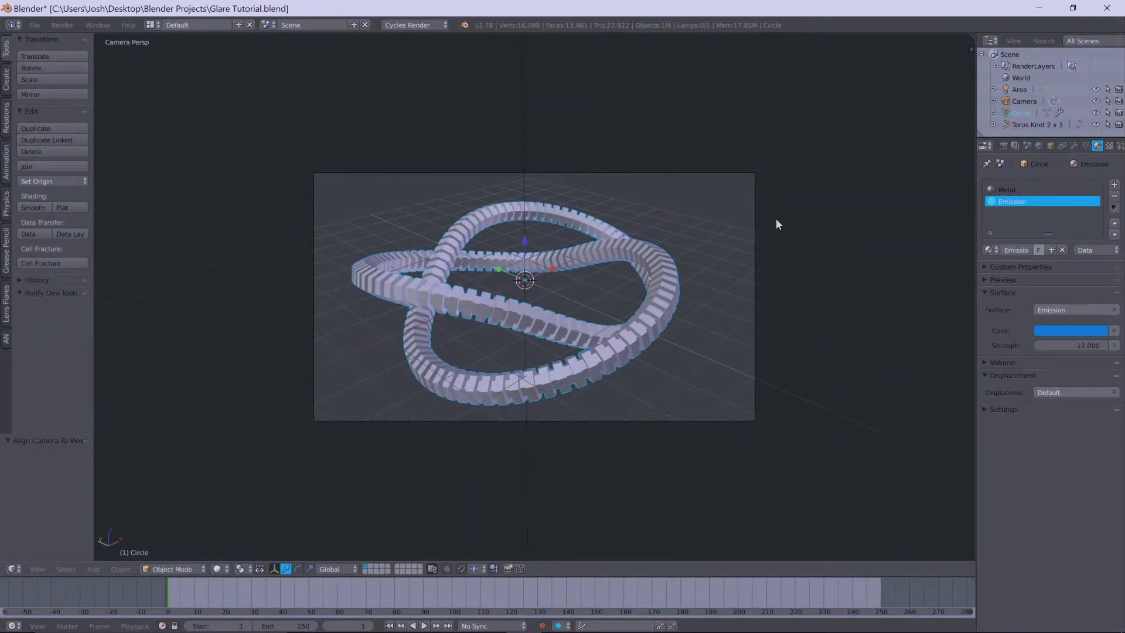
Orbit out of camera view, preview the knot's blue emission rendered, then return to solid shading
{"action": "middle_click_drag", "start_coordinate": [799, 302], "coordinate": [738, 304]}
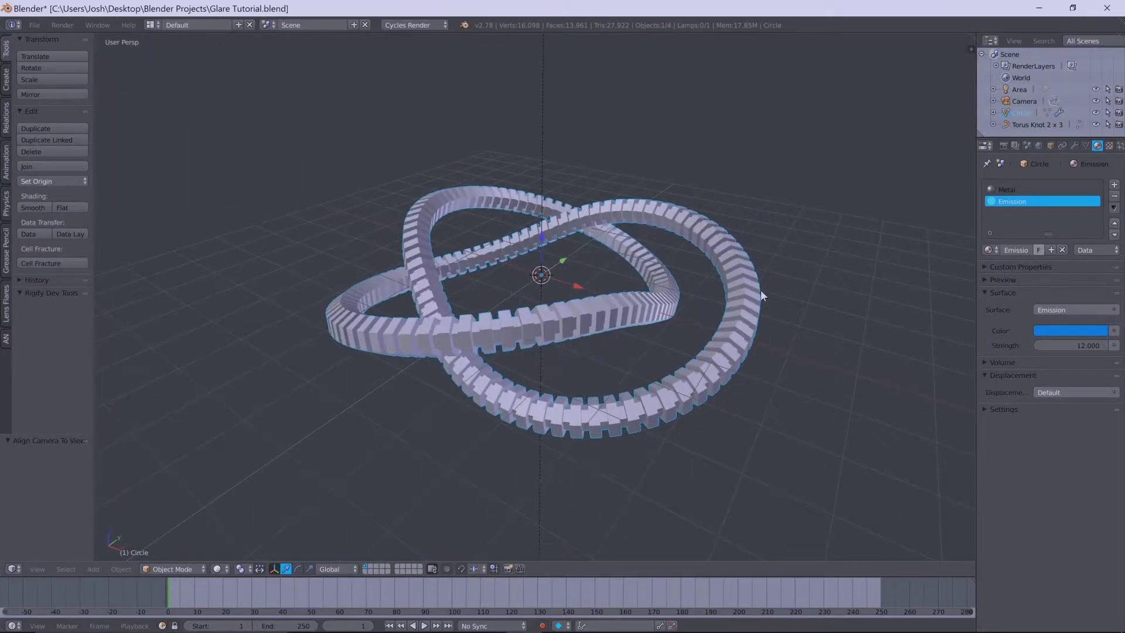
{"action": "key", "text": "shift+z"}
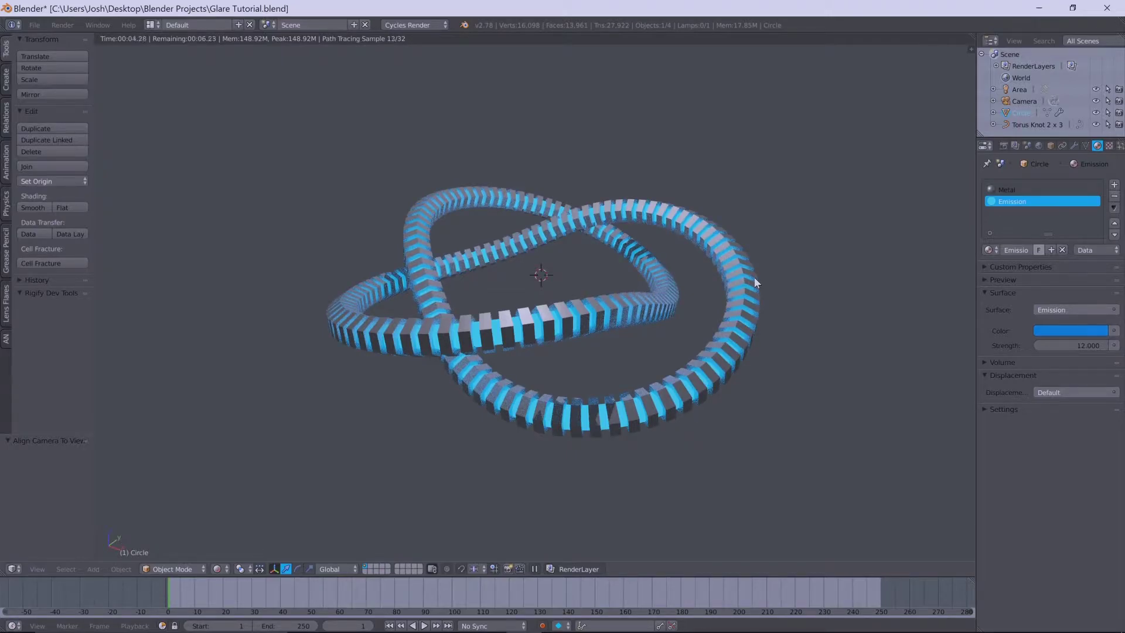
{"action": "key", "text": "shift+z"}
{"action": "scroll", "coordinate": [604, 269], "scroll_direction": "up", "scroll_amount": 2}
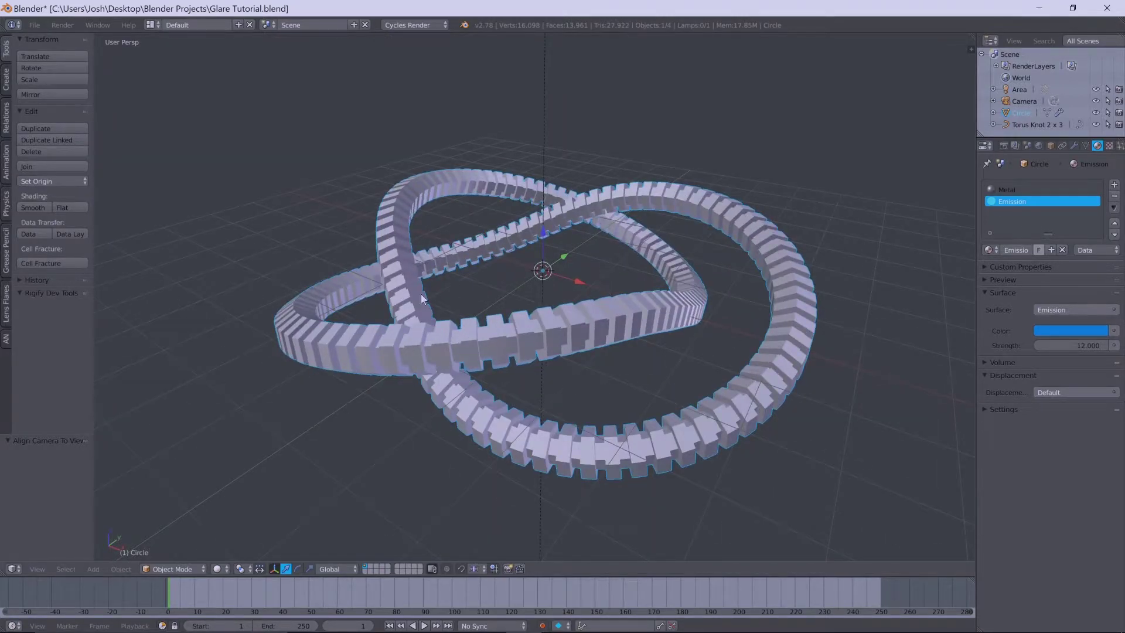
{"action": "middle_click_drag", "start_coordinate": [380, 290], "coordinate": [692, 306]}
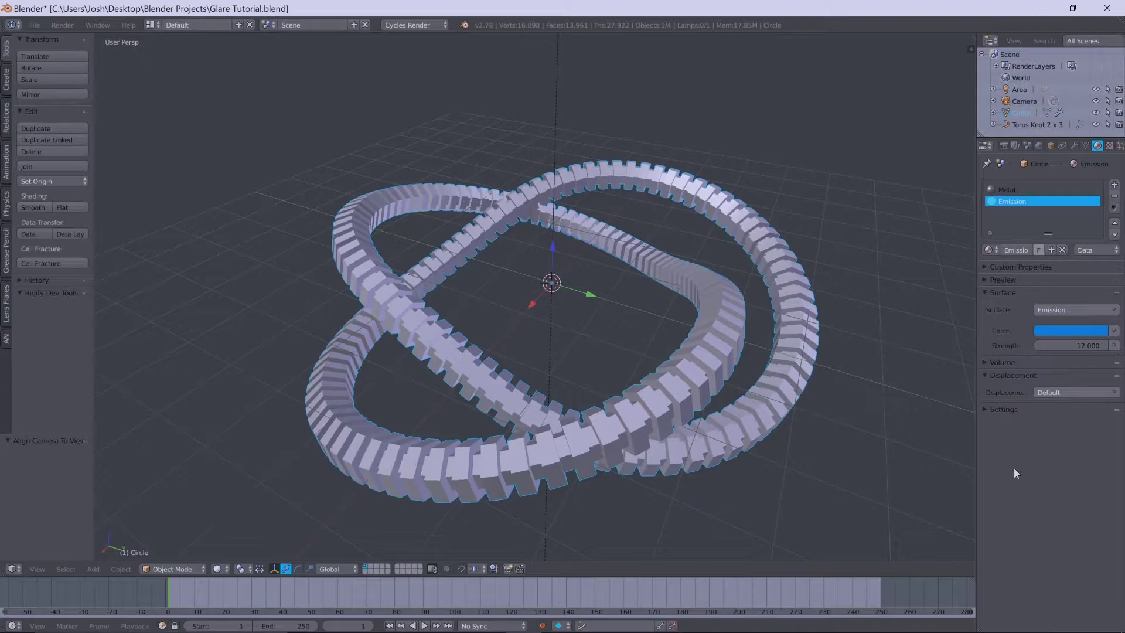
Set the Emission material's Pass Index to 1 and enable the Material Index render pass
{"action": "left_click", "coordinate": [1001, 408]}
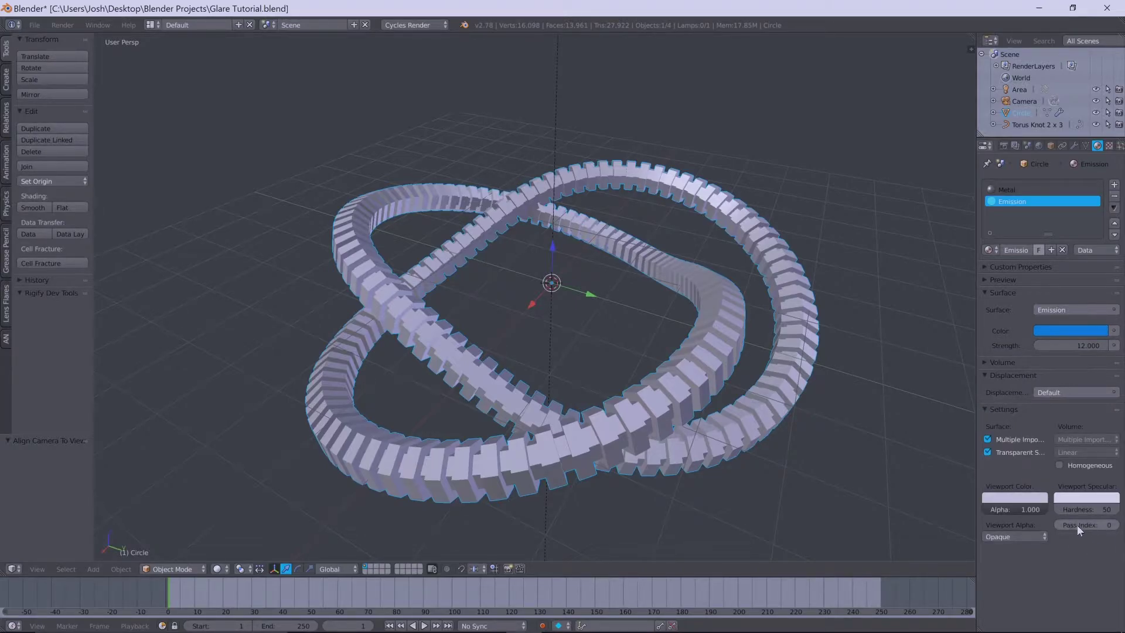
{"action": "left_click", "coordinate": [1120, 526]}
{"action": "left_click", "coordinate": [1017, 148]}
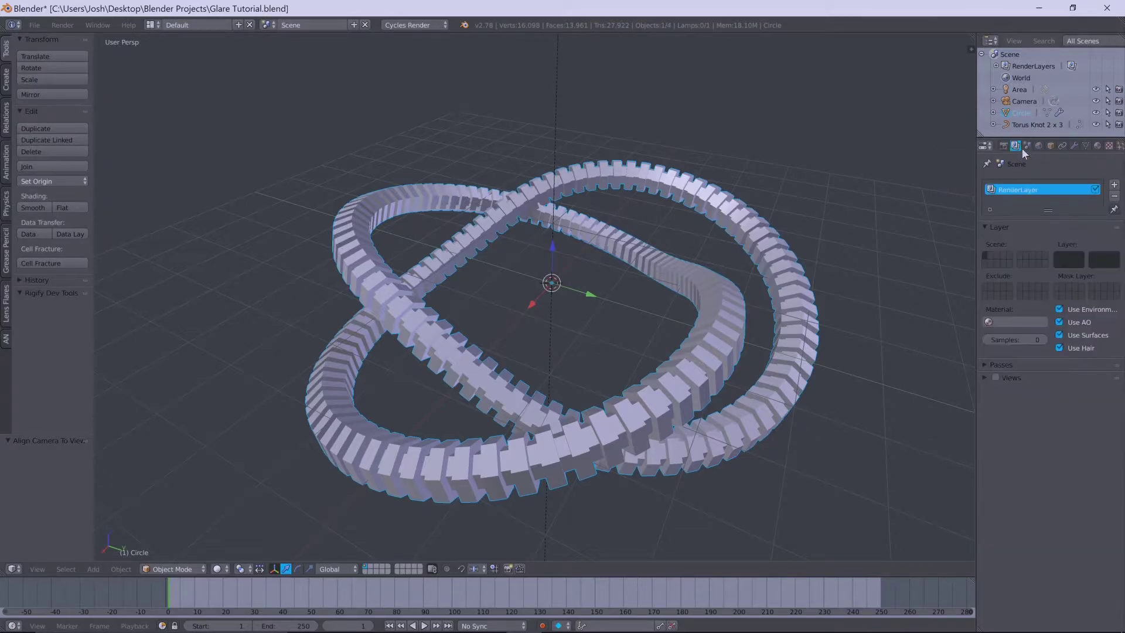
{"action": "left_click", "coordinate": [1002, 364]}
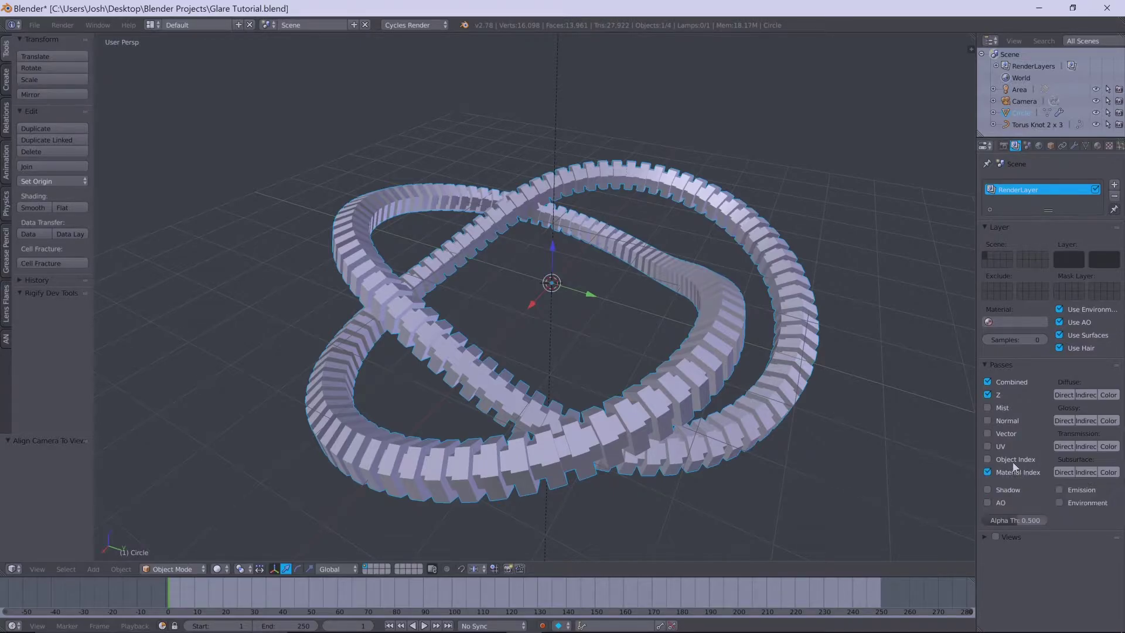
Darken the world background colour to black
{"action": "left_click", "coordinate": [1038, 146]}
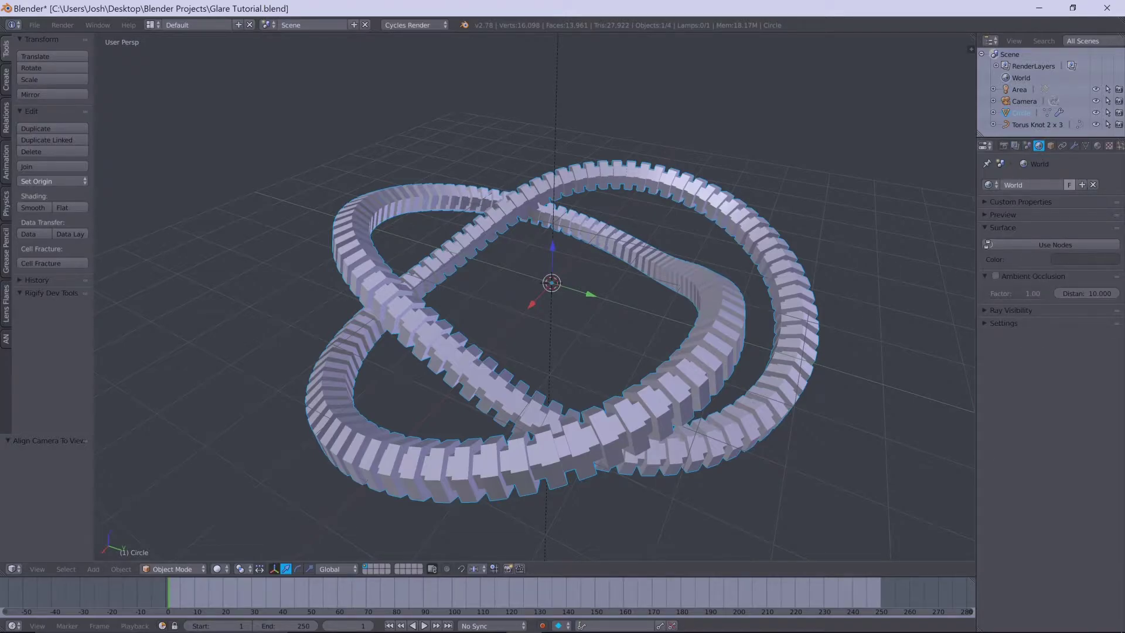
{"action": "left_click", "coordinate": [1096, 259]}
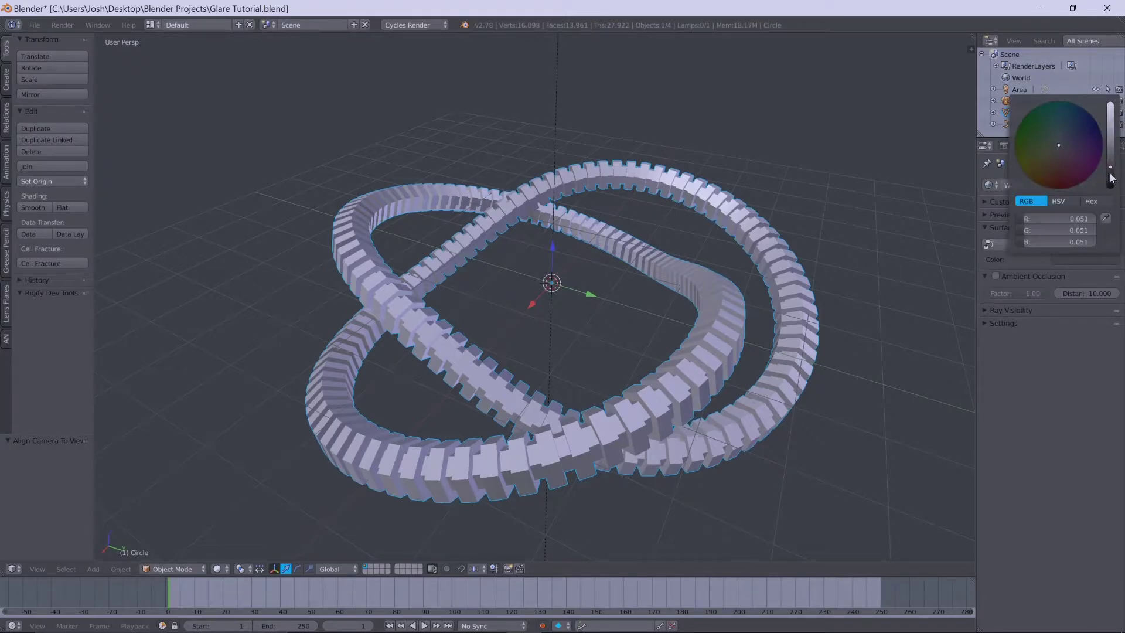
{"action": "left_click", "coordinate": [1069, 257]}
{"action": "left_click_drag", "start_coordinate": [1110, 180], "coordinate": [1114, 194]}
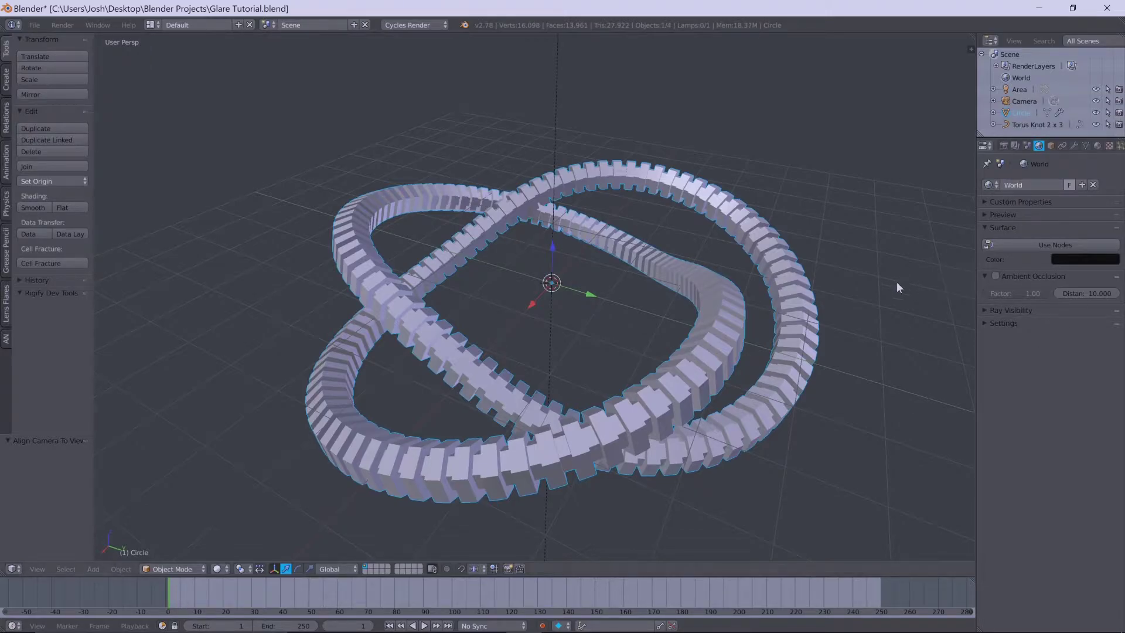
Render a test image of the blue knot, then close the render window
{"action": "left_click", "coordinate": [1004, 146]}
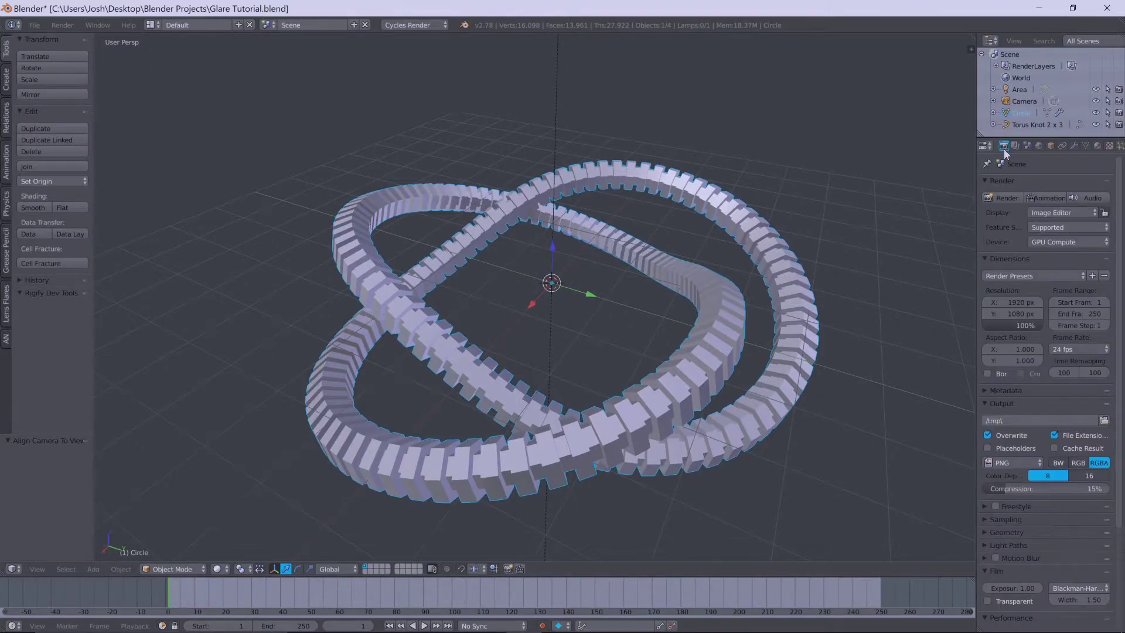
{"action": "left_click", "coordinate": [1007, 197]}
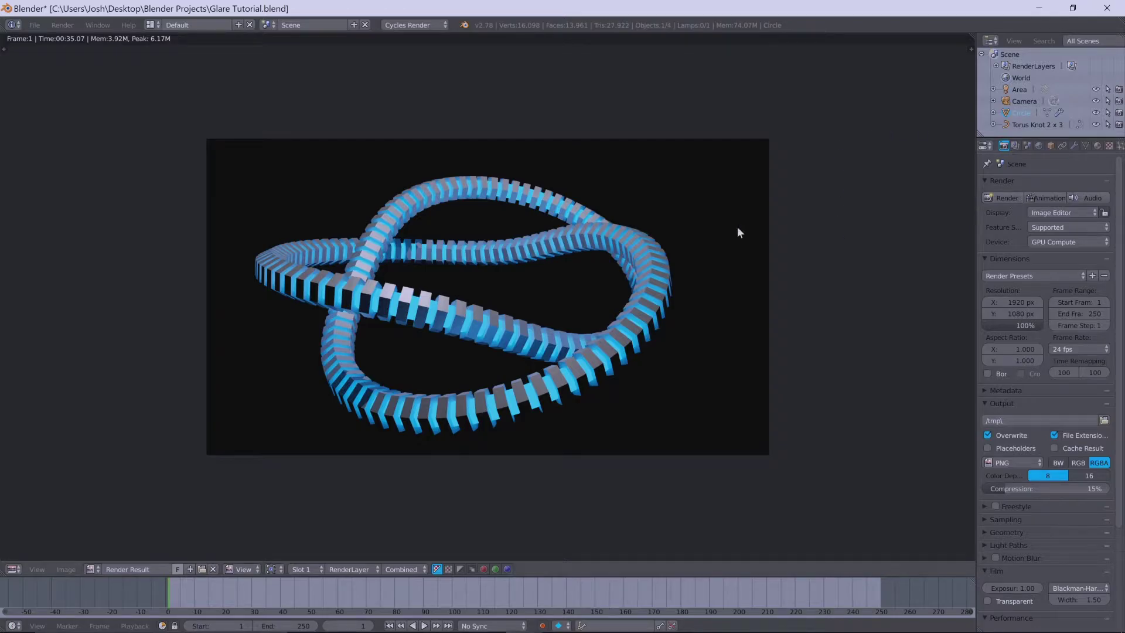
{"action": "key", "text": "Escape"}
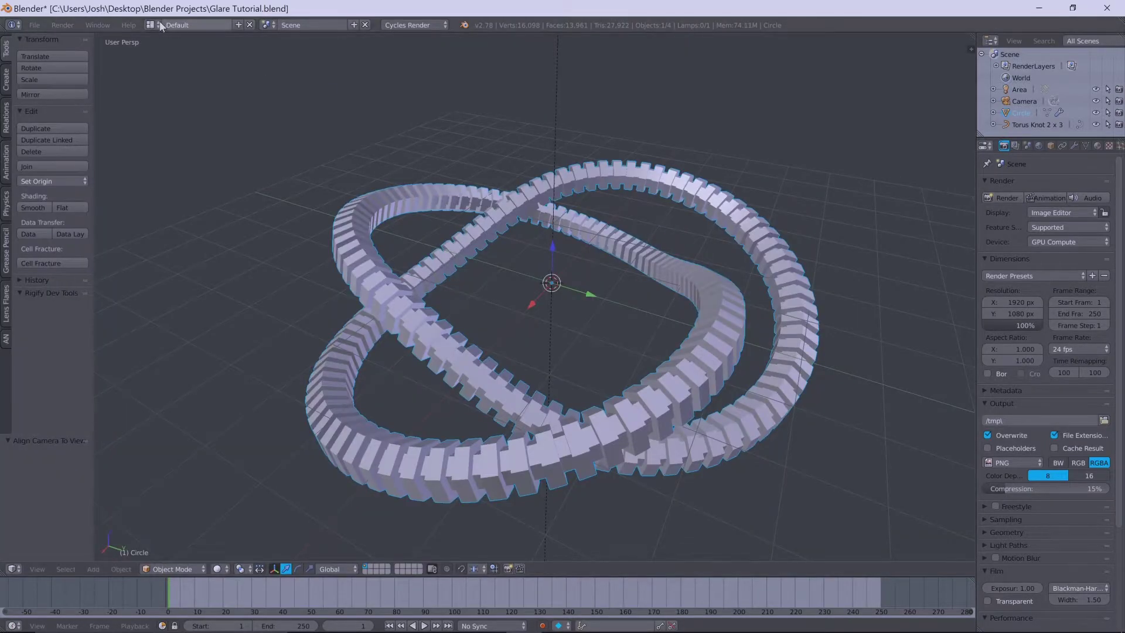
Switch to the Compositing layout with Use Nodes and Backdrop enabled for the compositing tree
{"action": "left_click", "coordinate": [153, 25]}
{"action": "left_click", "coordinate": [173, 66]}
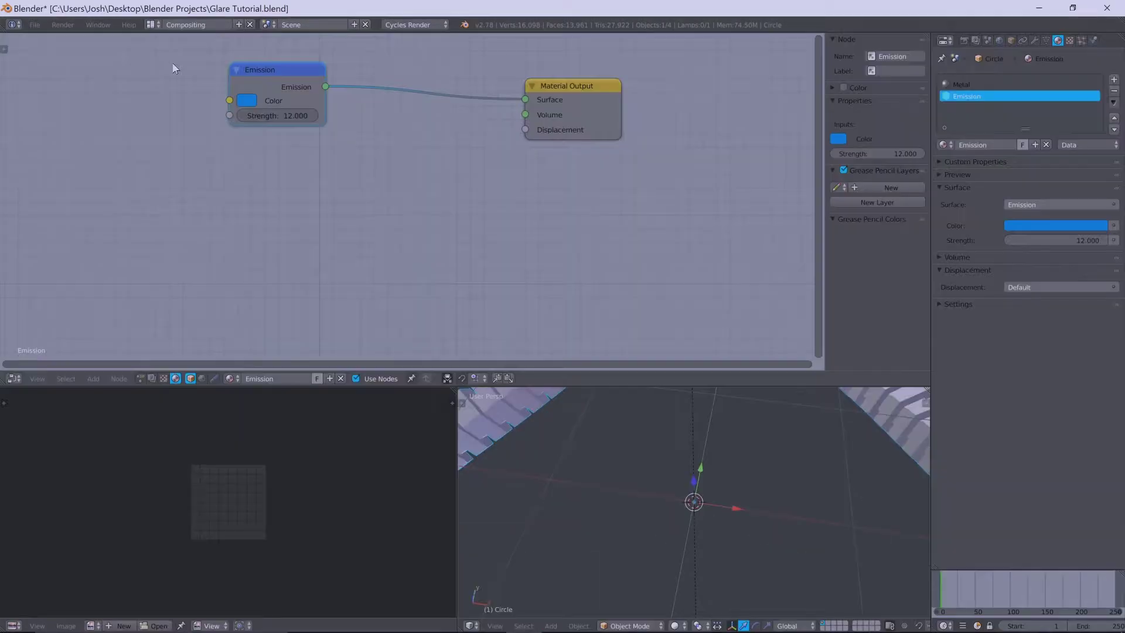
{"action": "left_click", "coordinate": [153, 378]}
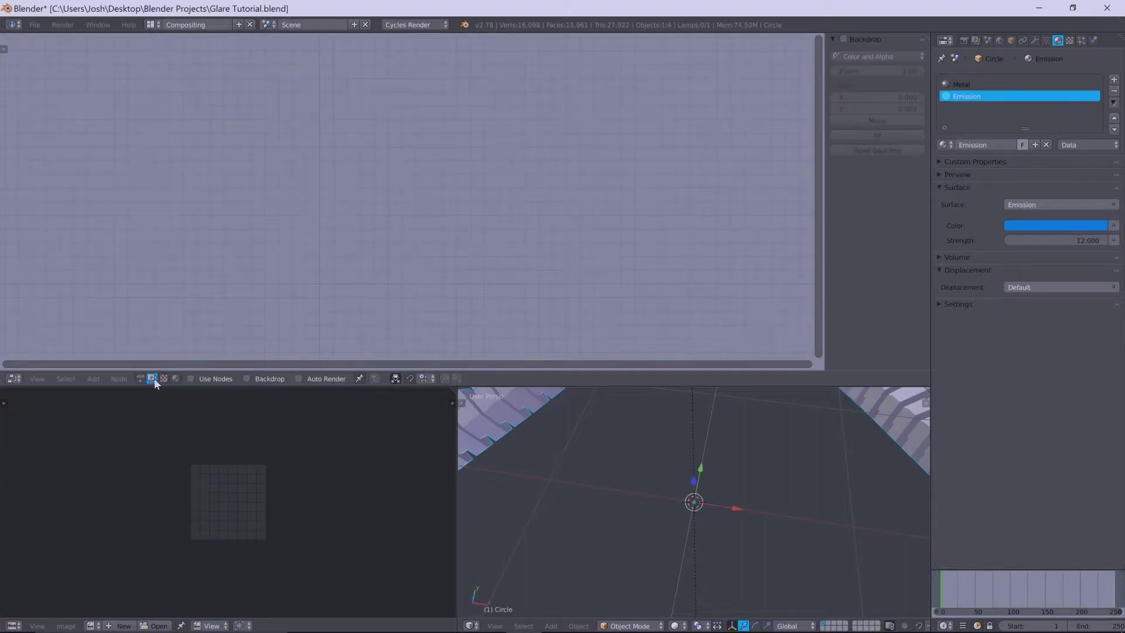
{"action": "left_click", "coordinate": [207, 378]}
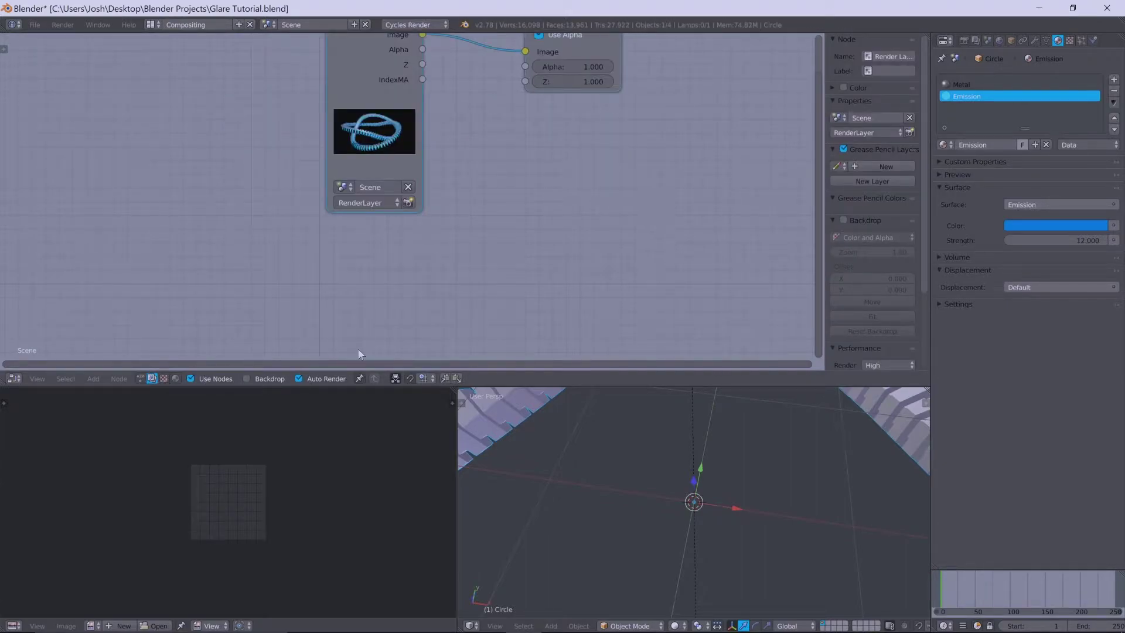
{"action": "left_click", "coordinate": [270, 378]}
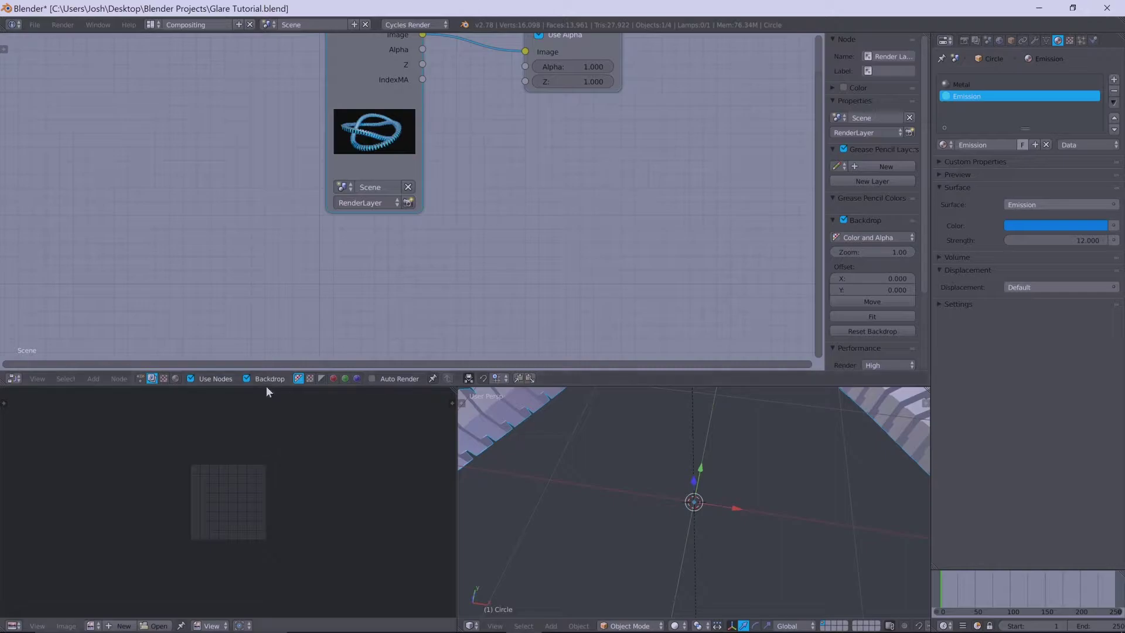
Add a Viewer node and link the Render Layers Image output to it
{"action": "key", "text": "shift+a"}
{"action": "left_click", "coordinate": [494, 216]}
{"action": "type", "text": "view"}
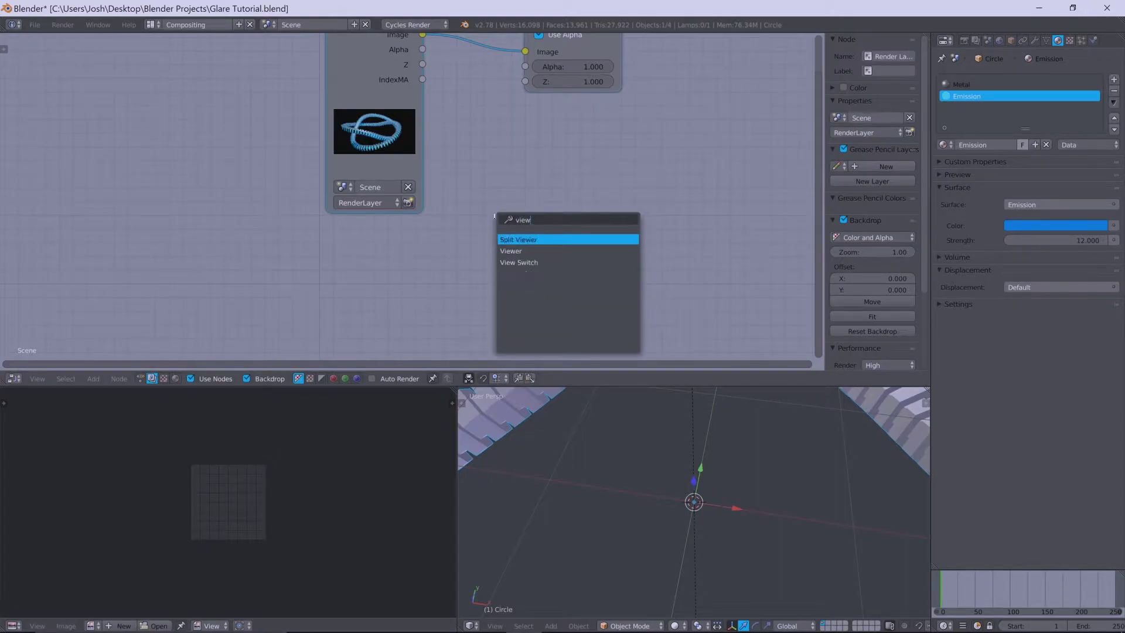
{"action": "key", "text": "Down"}
{"action": "key", "text": "Return"}
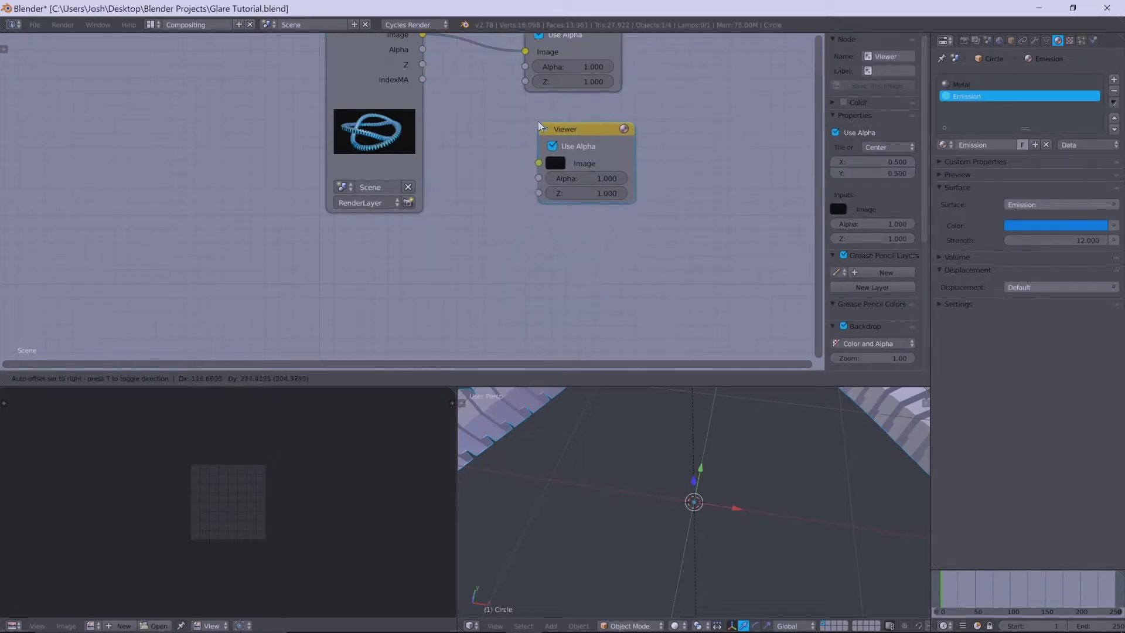
{"action": "left_click_drag", "start_coordinate": [429, 39], "coordinate": [538, 162]}
Move Render Layers left and expand the render layer passes list
{"action": "left_click_drag", "start_coordinate": [361, 71], "coordinate": [157, 95]}
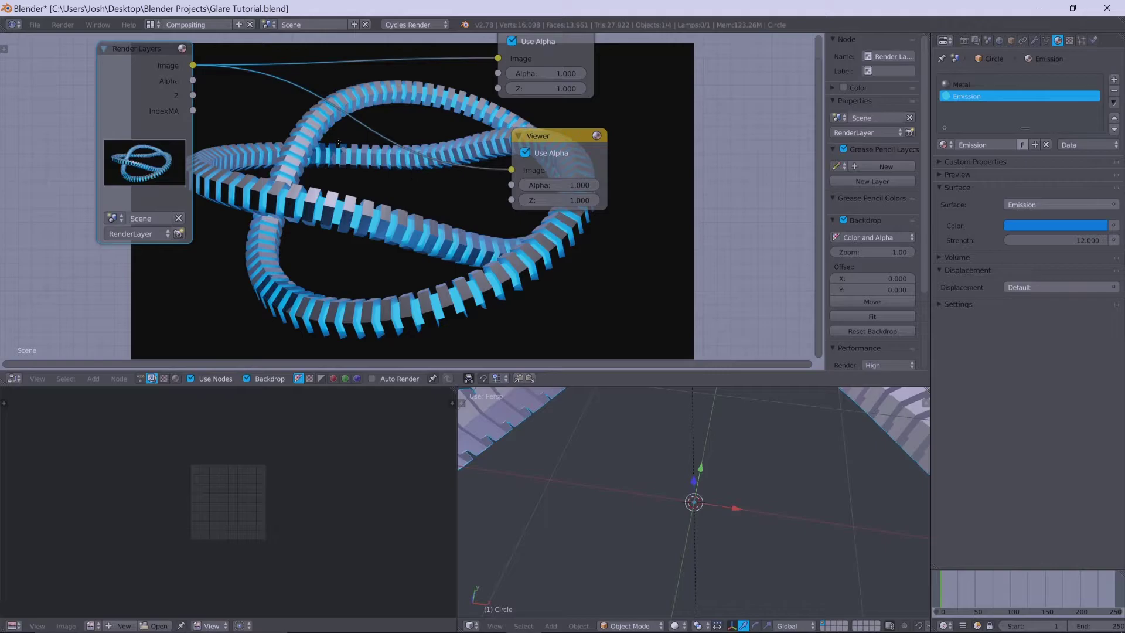
{"action": "middle_click_drag", "start_coordinate": [335, 138], "coordinate": [507, 164]}
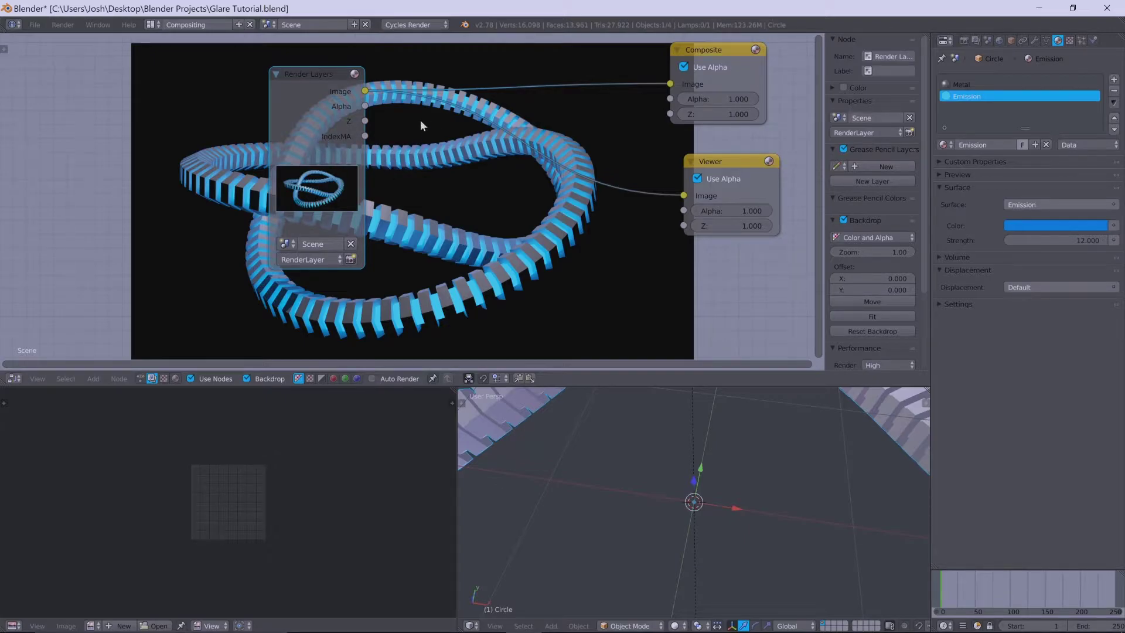
{"action": "middle_click_drag", "start_coordinate": [358, 137], "coordinate": [274, 125]}
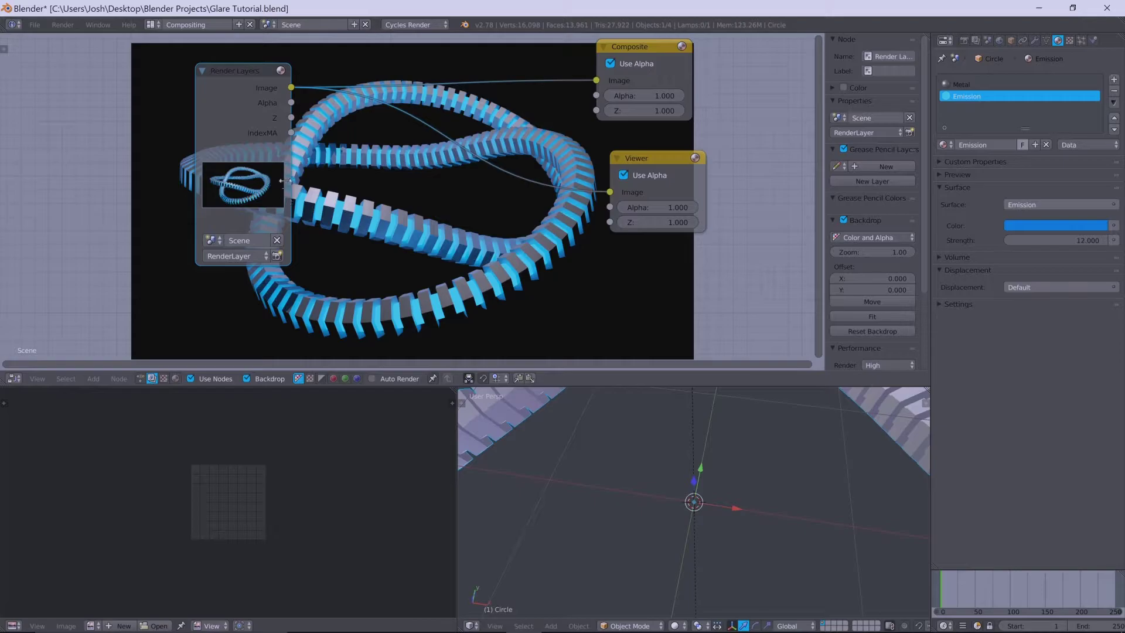
{"action": "left_click", "coordinate": [975, 40]}
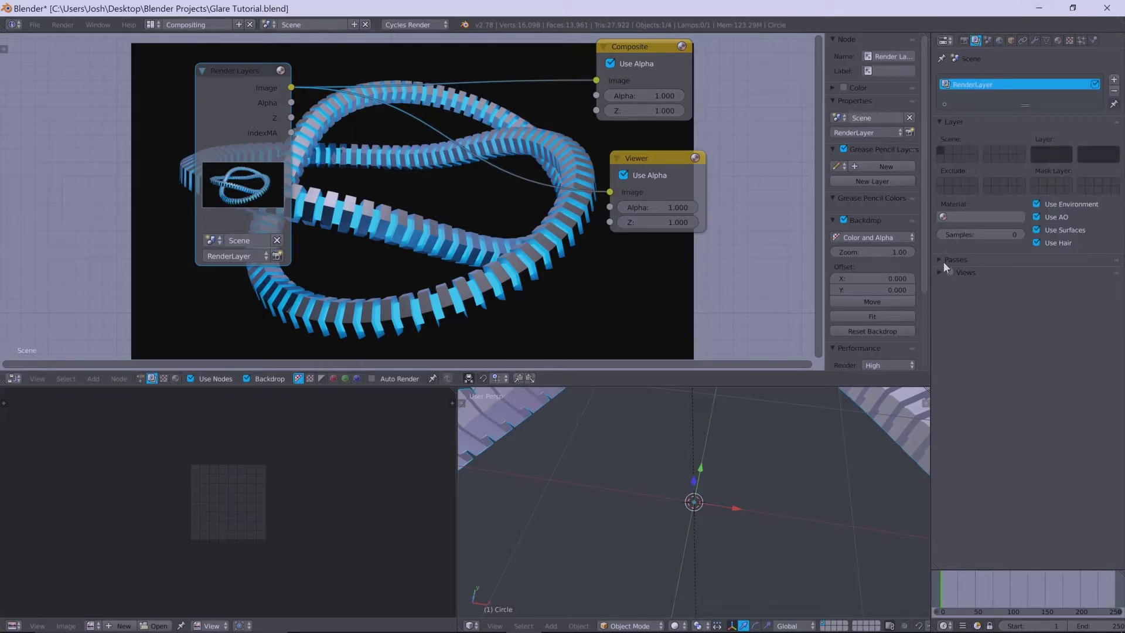
{"action": "left_click", "coordinate": [946, 261]}
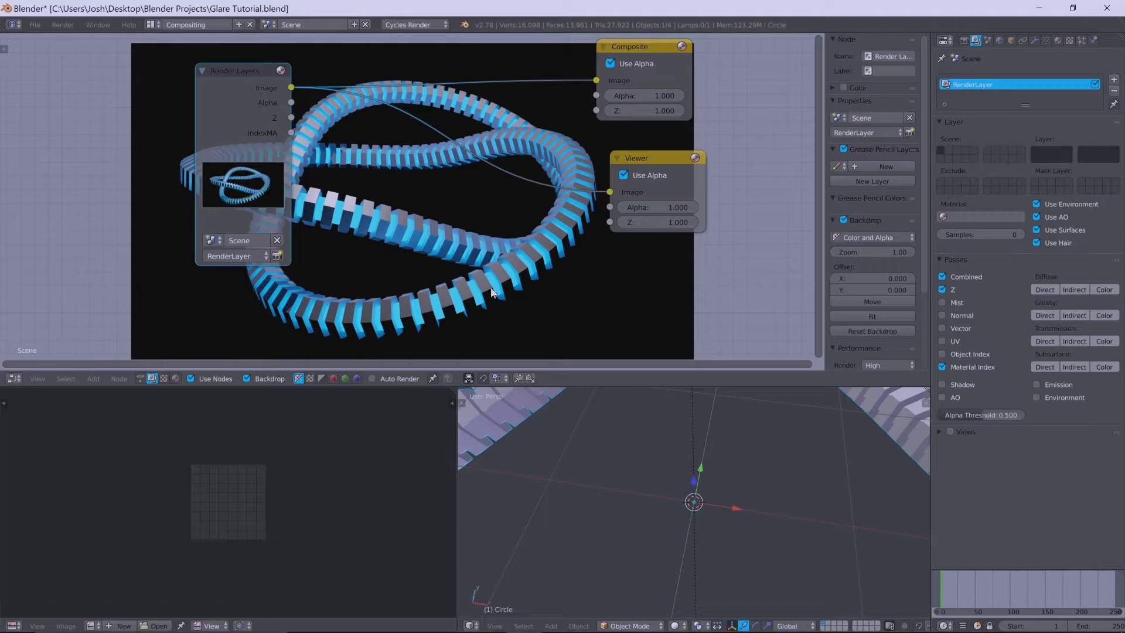
Add an ID Mask node, link the IndexMA pass into it, and preview its mask in the Viewer
{"action": "key", "text": "shift+a"}
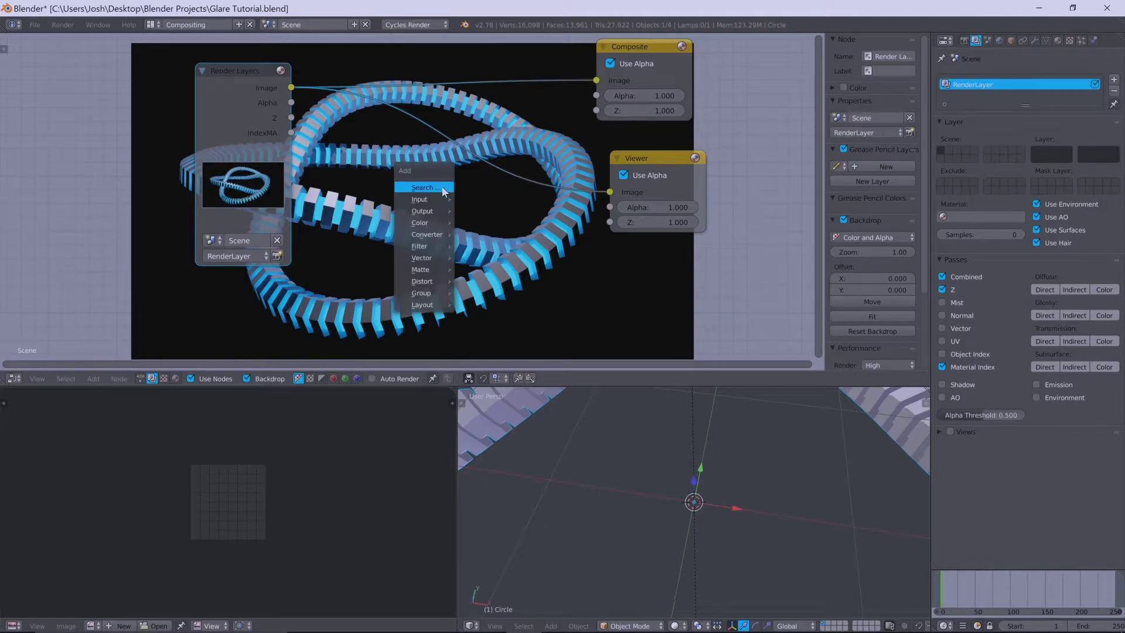
{"action": "left_click", "coordinate": [441, 185]}
{"action": "type", "text": "id mask"}
{"action": "key", "text": "Return"}
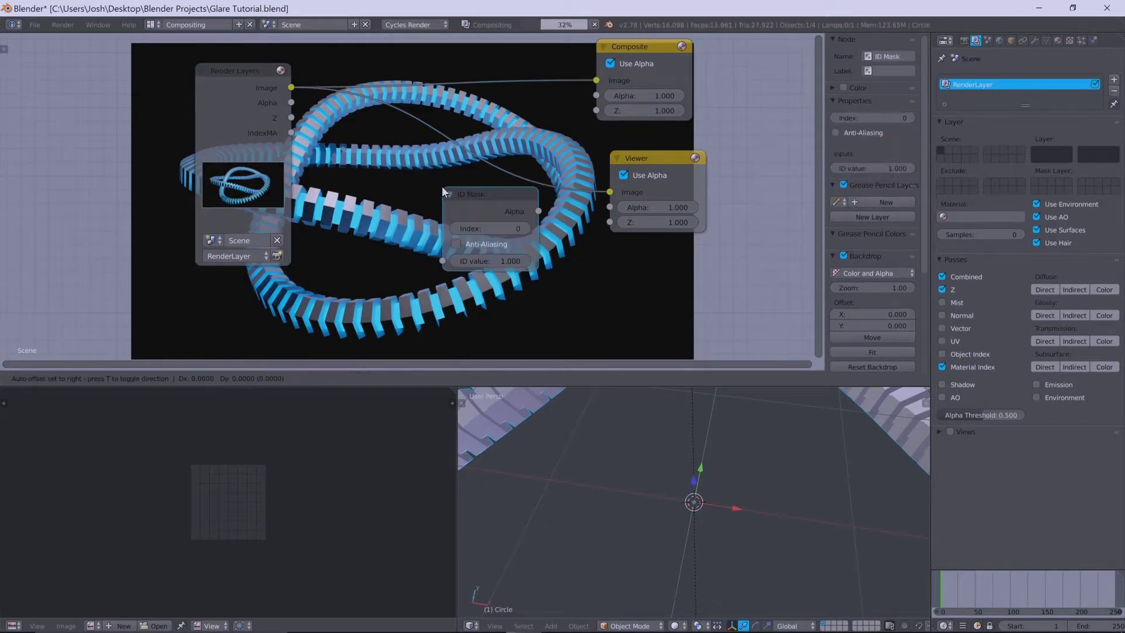
{"action": "left_click", "coordinate": [350, 195]}
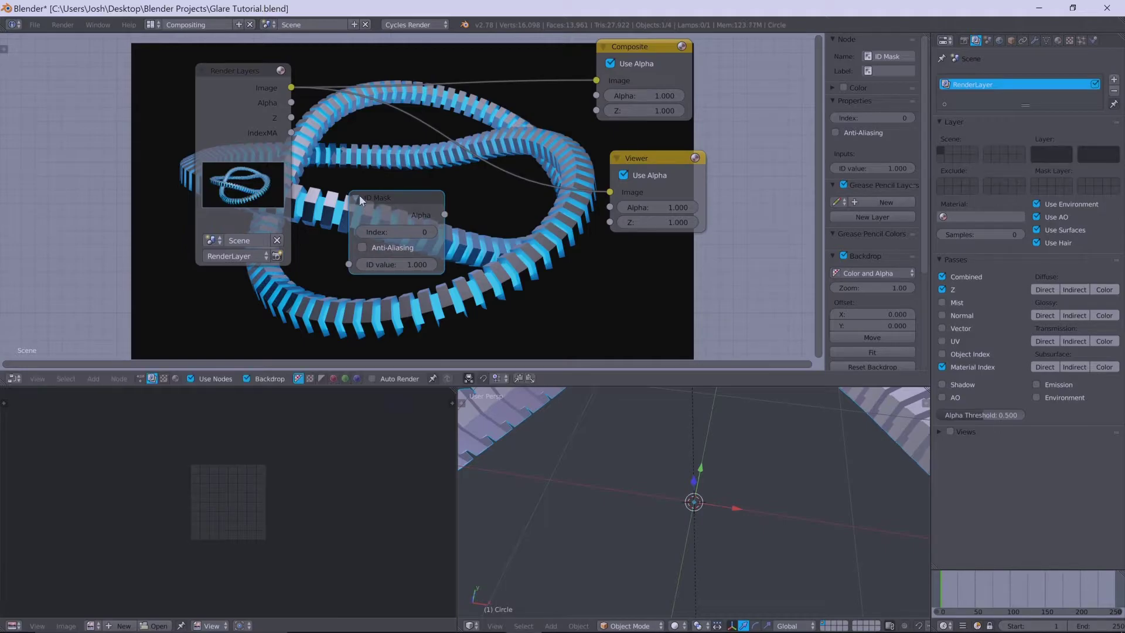
{"action": "left_click_drag", "start_coordinate": [251, 107], "coordinate": [153, 101]}
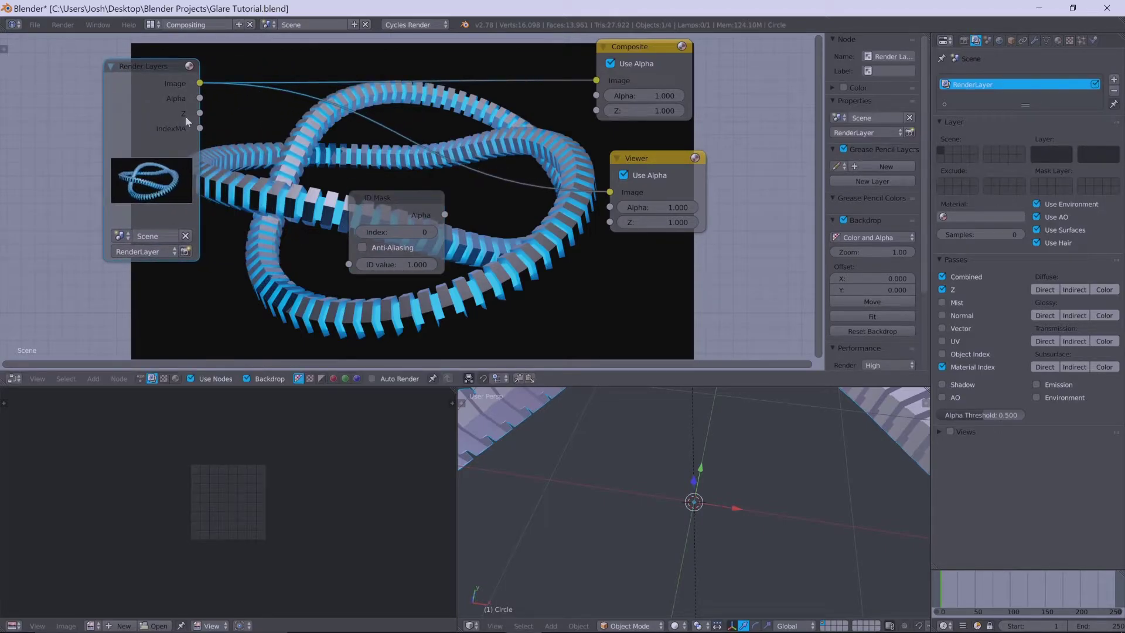
{"action": "left_click_drag", "start_coordinate": [200, 129], "coordinate": [340, 262]}
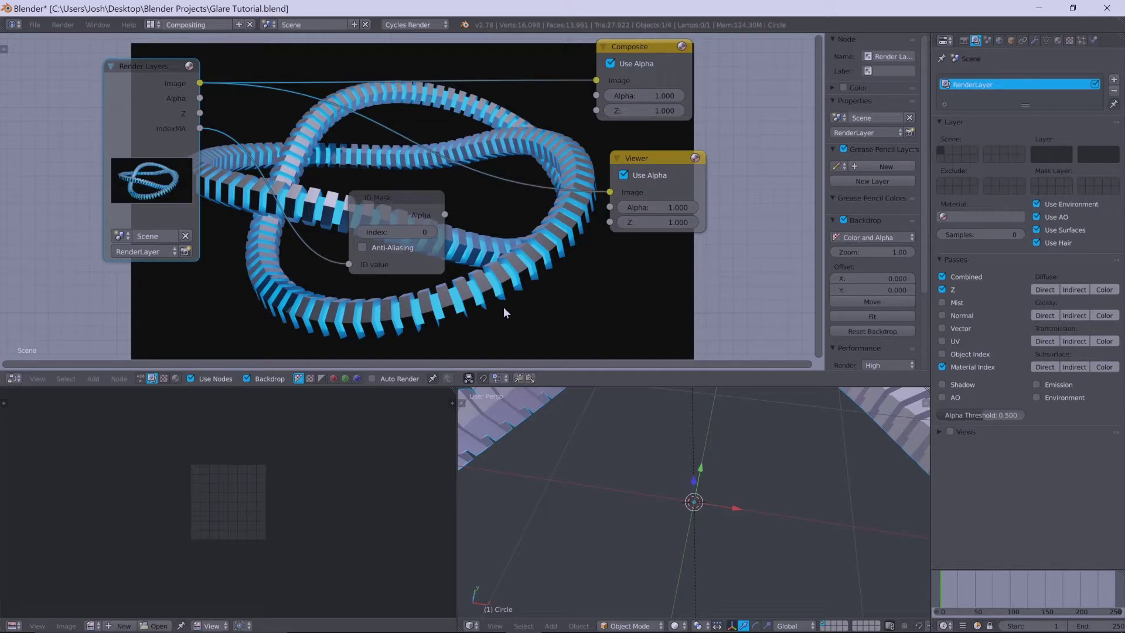
{"action": "left_click", "coordinate": [394, 202], "text": "ctrl+shift"}
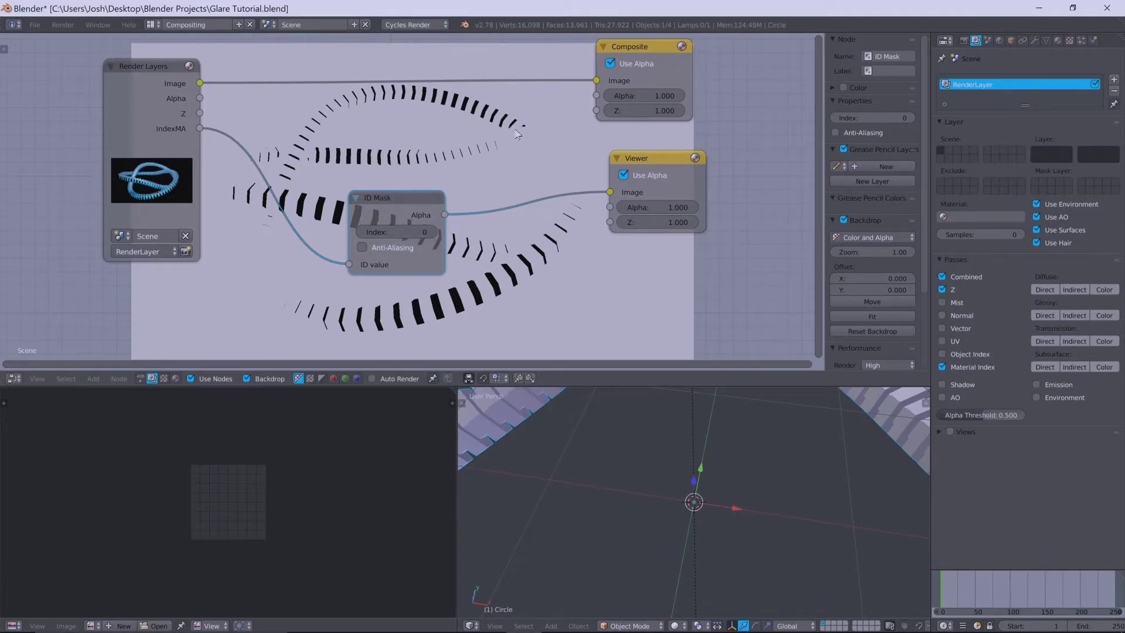
In the Material tab, expand Metal's settings, then check the Emission slot's Pass Index is 1
{"action": "middle_click_drag", "start_coordinate": [513, 125], "coordinate": [523, 234]}
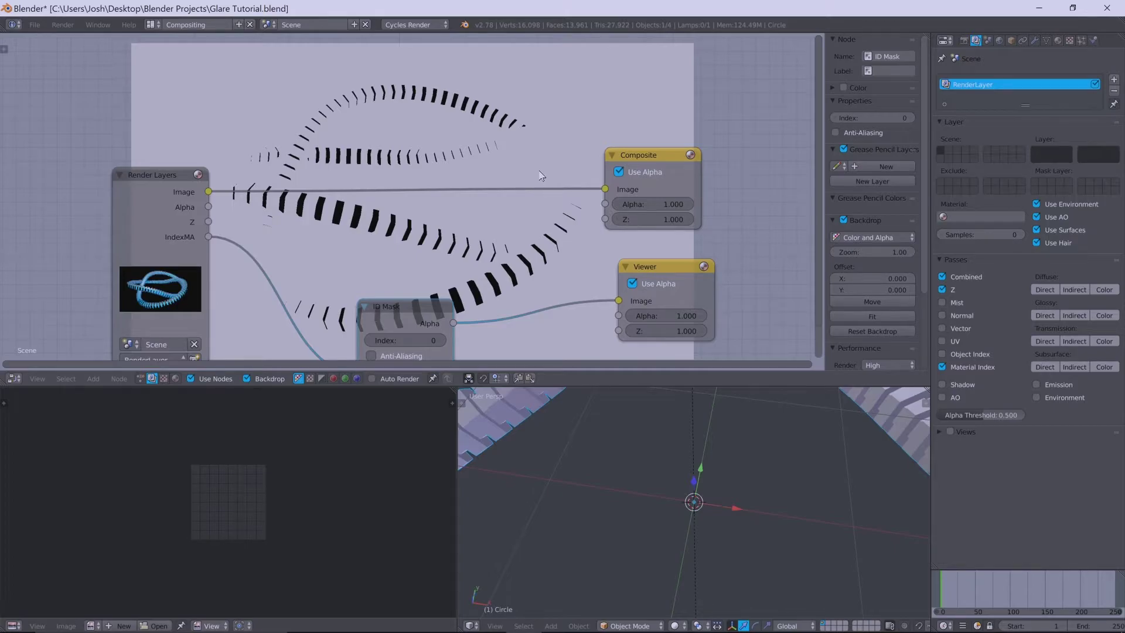
{"action": "scroll", "coordinate": [805, 448], "scroll_direction": "down", "scroll_amount": 5}
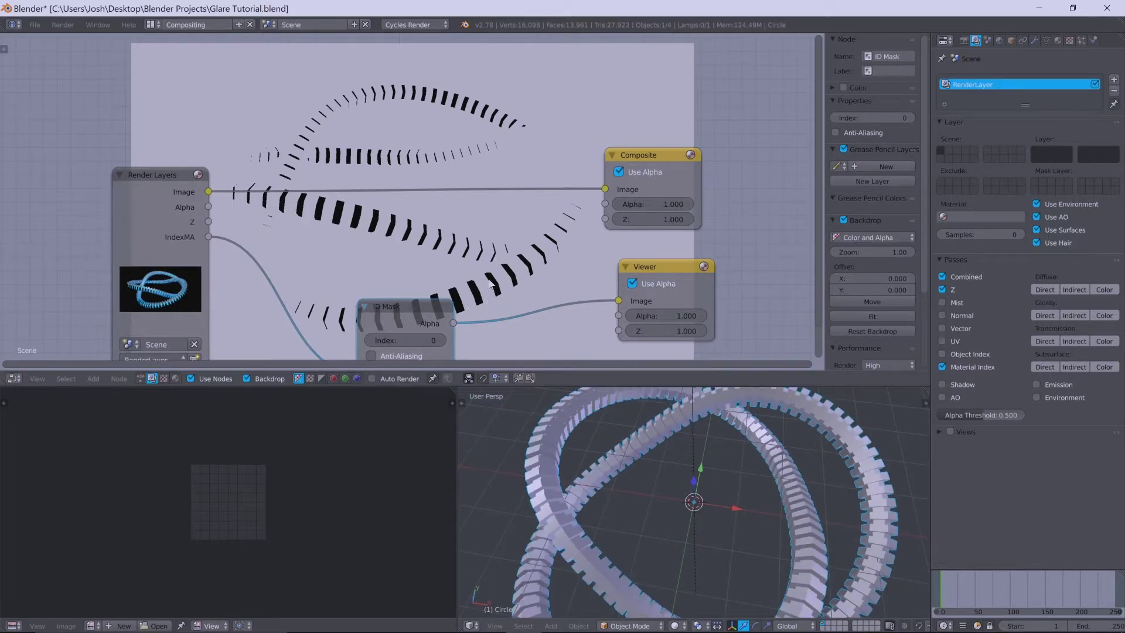
{"action": "middle_click_drag", "start_coordinate": [491, 278], "coordinate": [436, 219]}
{"action": "scroll", "coordinate": [363, 294], "scroll_direction": "up", "scroll_amount": 1}
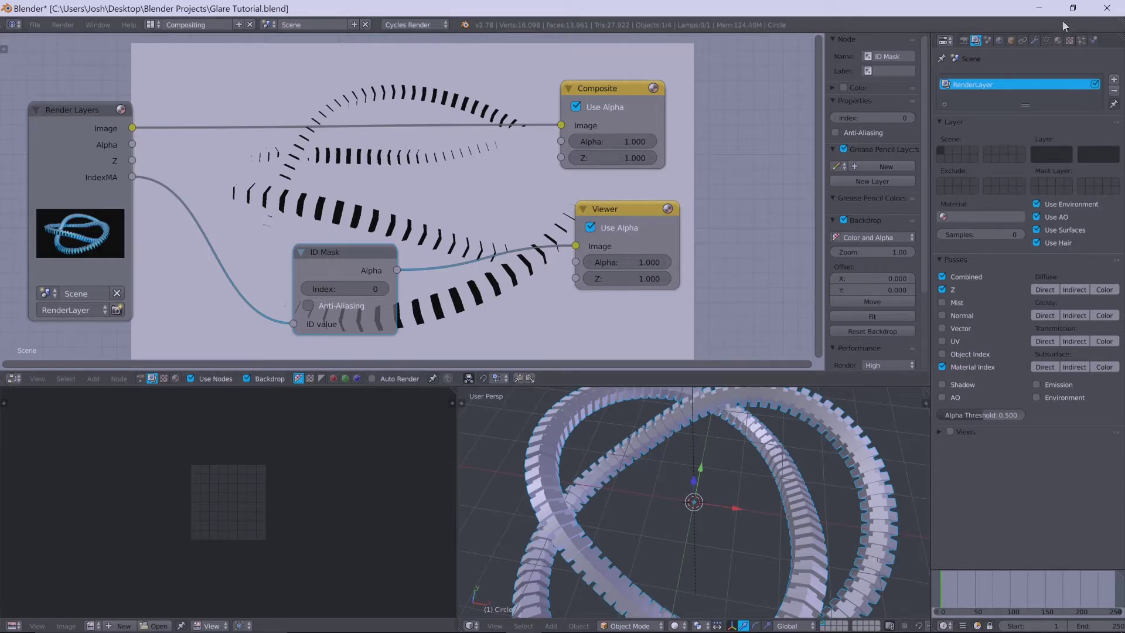
{"action": "left_click", "coordinate": [1058, 39]}
{"action": "left_click", "coordinate": [990, 84]}
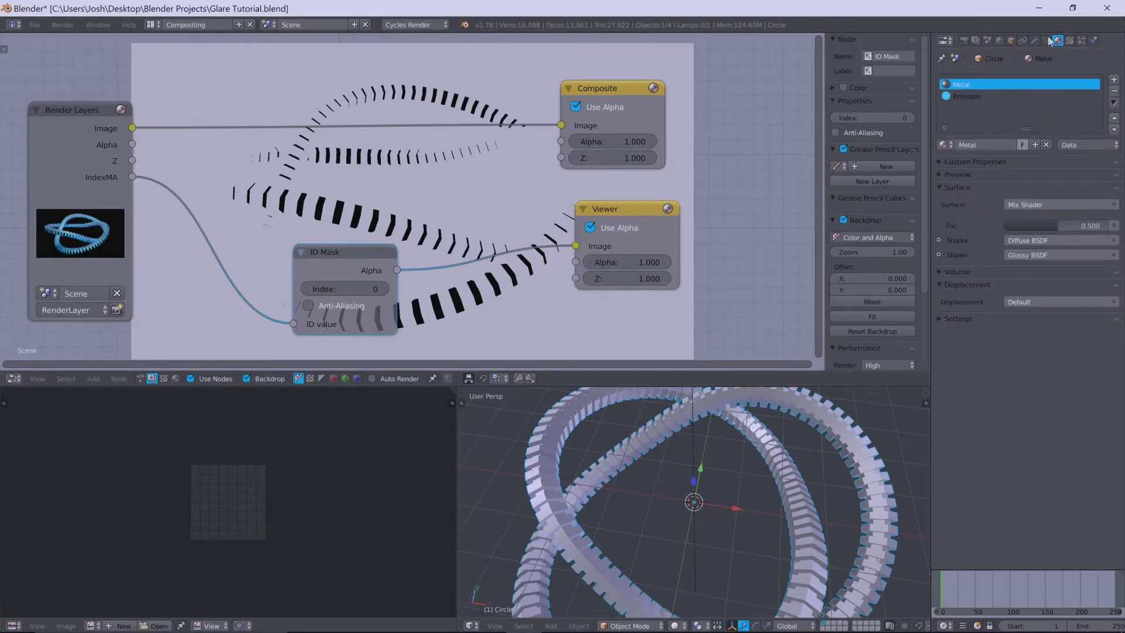
{"action": "left_click", "coordinate": [975, 318]}
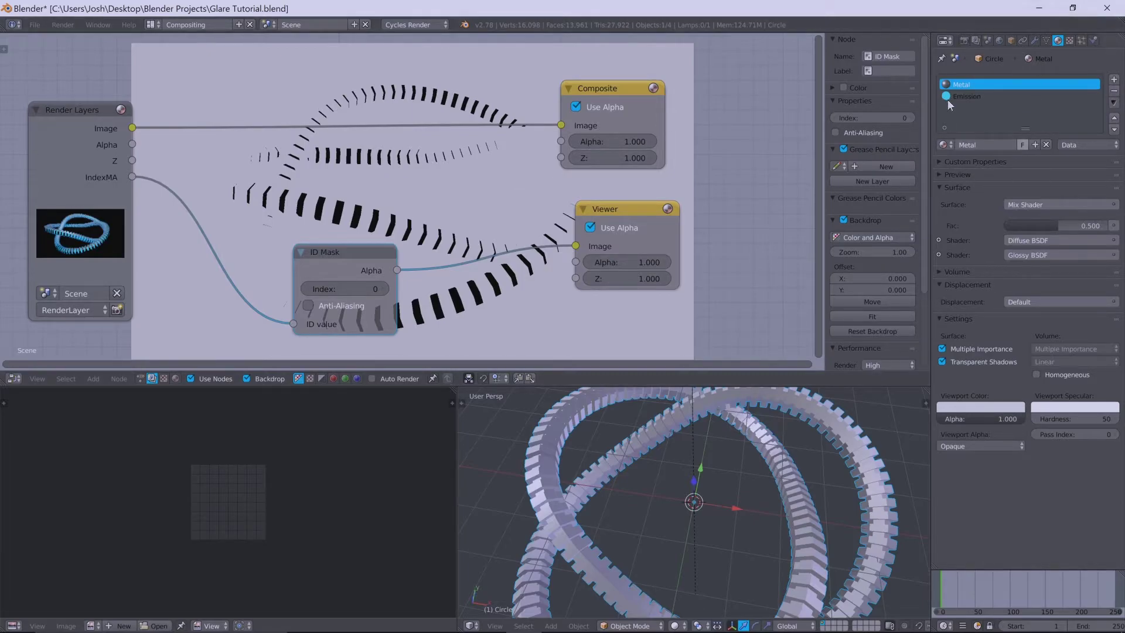
{"action": "left_click", "coordinate": [964, 96]}
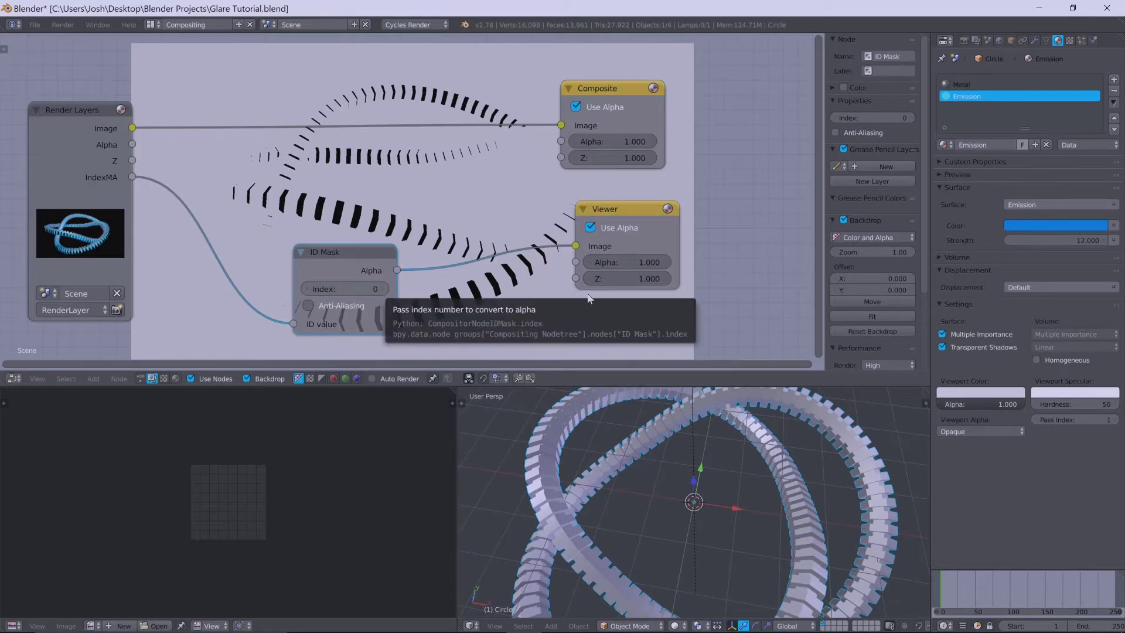
Change the ID Mask Index from 0 to 1 and tidy the Render Layers and ID Mask nodes
{"action": "left_click", "coordinate": [385, 288]}
{"action": "middle_click_drag", "start_coordinate": [495, 249], "coordinate": [245, 150]}
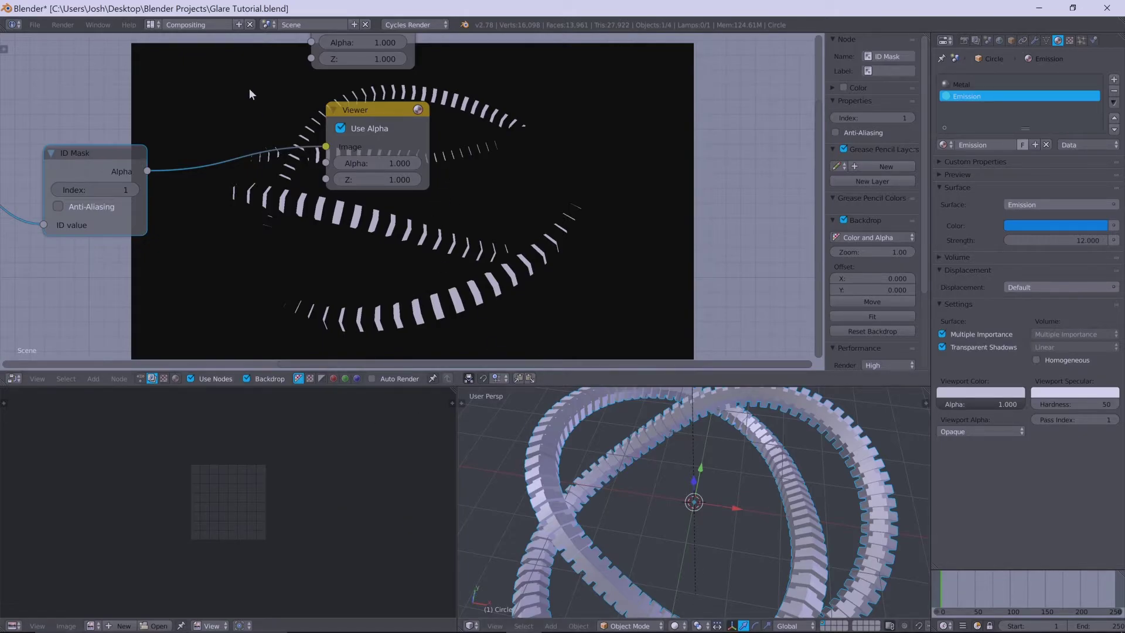
{"action": "middle_click_drag", "start_coordinate": [251, 94], "coordinate": [560, 223]}
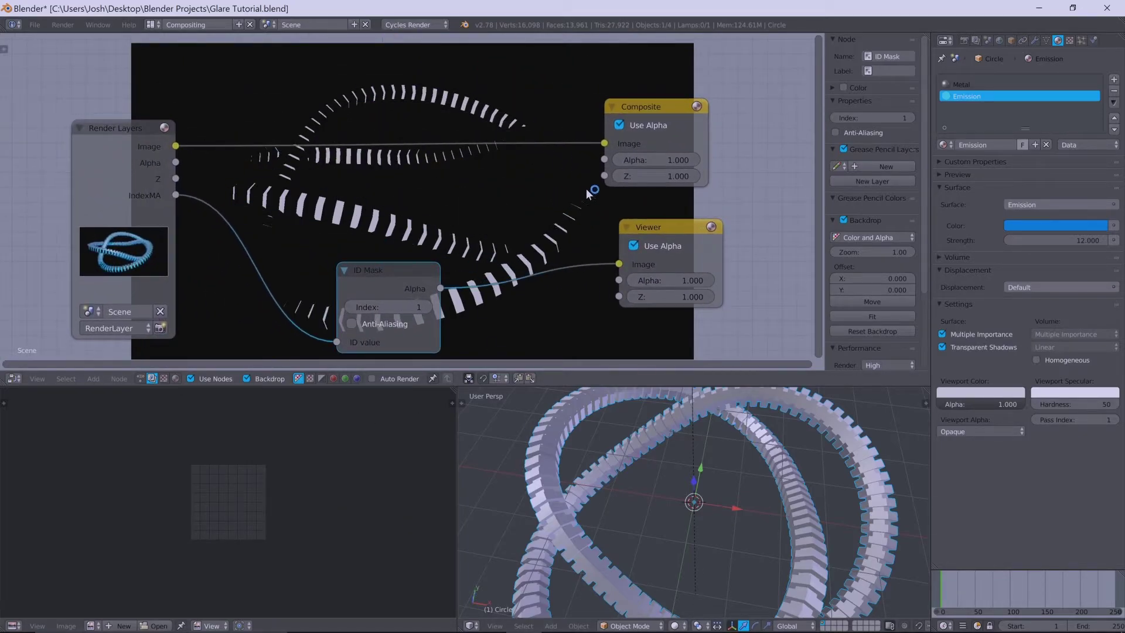
{"action": "middle_click_drag", "start_coordinate": [535, 201], "coordinate": [379, 167]}
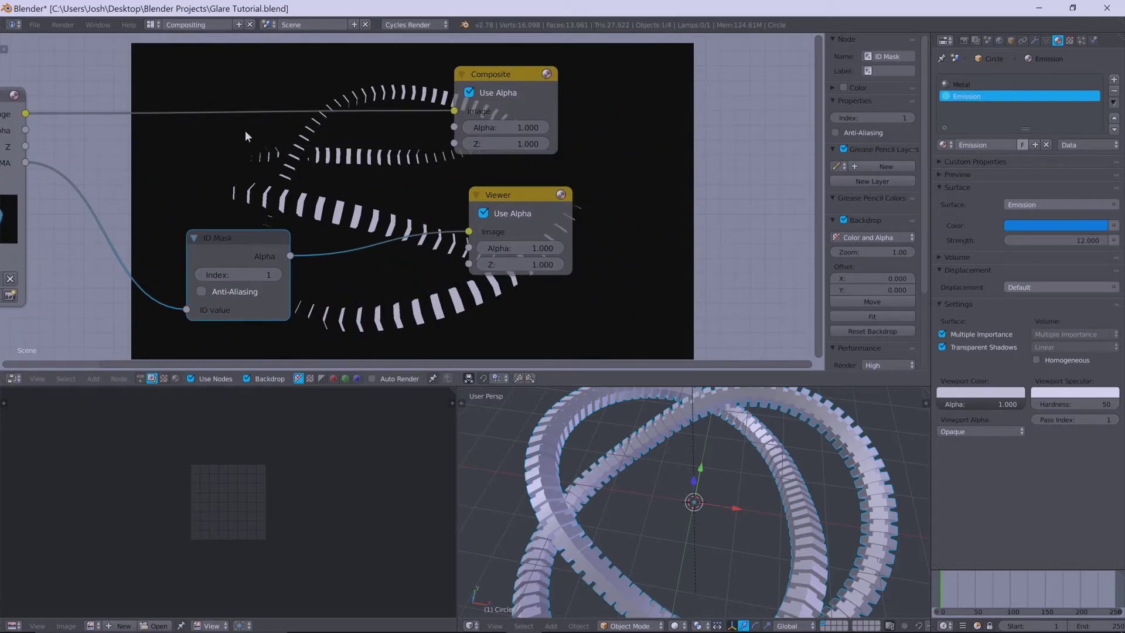
{"action": "middle_click_drag", "start_coordinate": [245, 131], "coordinate": [387, 116]}
{"action": "left_click_drag", "start_coordinate": [170, 121], "coordinate": [72, 124]}
{"action": "left_click_drag", "start_coordinate": [361, 222], "coordinate": [229, 197]}
Add a Mix node from the search, then cancel its placement
{"action": "key", "text": "shift+a"}
{"action": "left_click", "coordinate": [443, 270]}
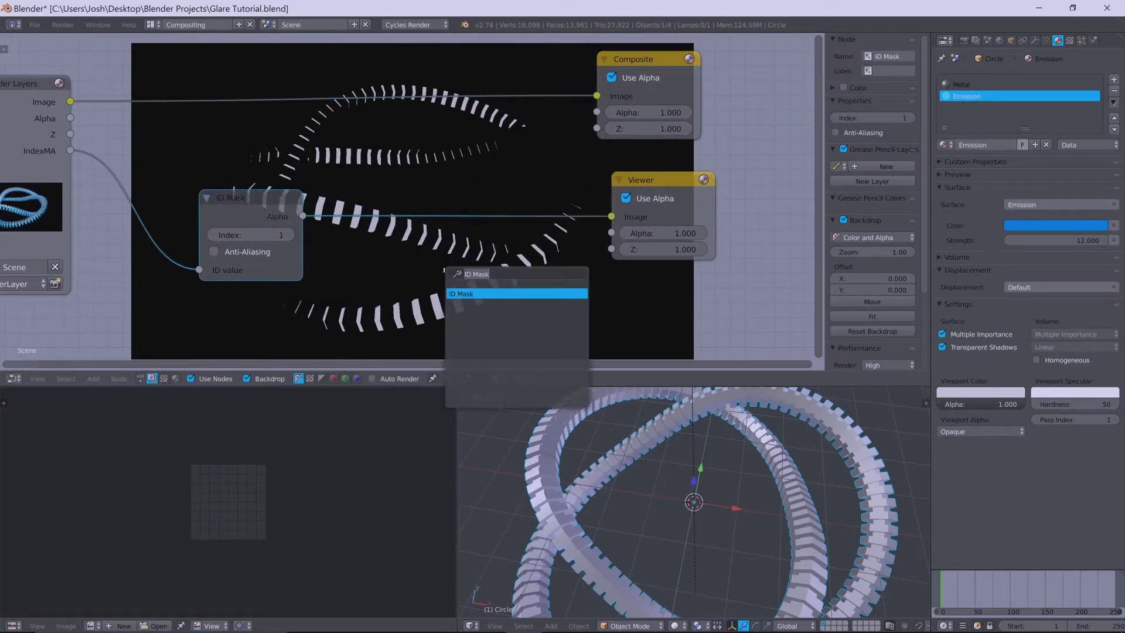
{"action": "type", "text": "mi"}
{"action": "key", "text": "Return"}
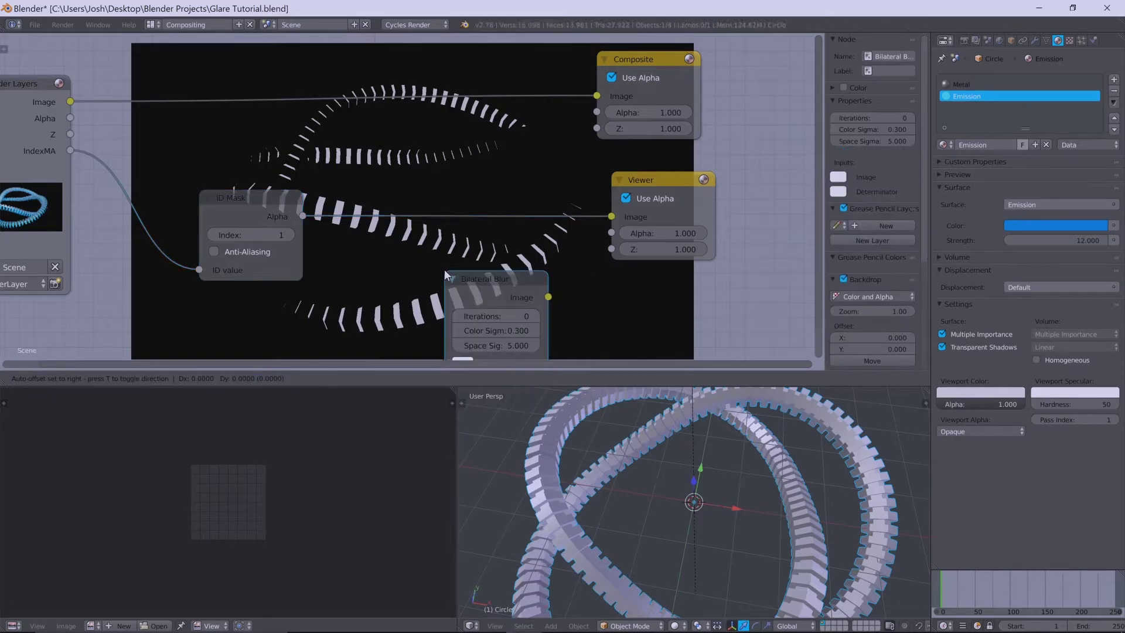
{"action": "key", "text": "Escape"}
Insert a Blur node between the ID Mask and Viewer nodes
{"action": "key", "text": "shift+a"}
{"action": "left_click", "coordinate": [446, 271]}
{"action": "type", "text": "blur"}
{"action": "key", "text": "Down"}
{"action": "key", "text": "Return"}
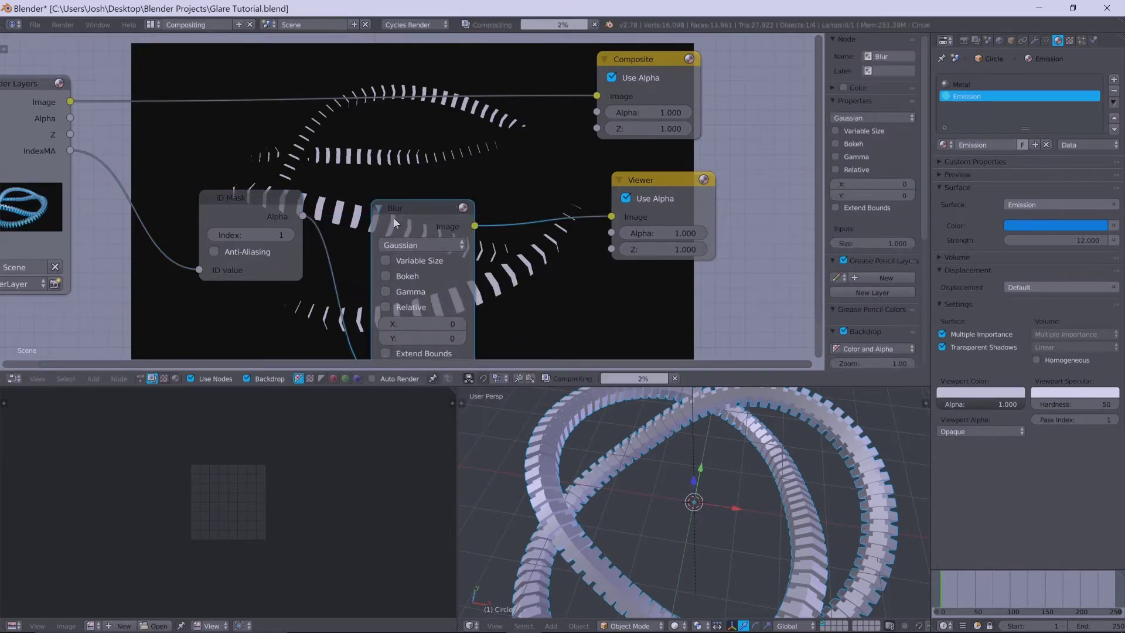
{"action": "left_click", "coordinate": [424, 238]}
Set the Blur to Fast Gaussian with relative X and Y size of 10%
{"action": "left_click", "coordinate": [423, 238]}
{"action": "left_click", "coordinate": [427, 138]}
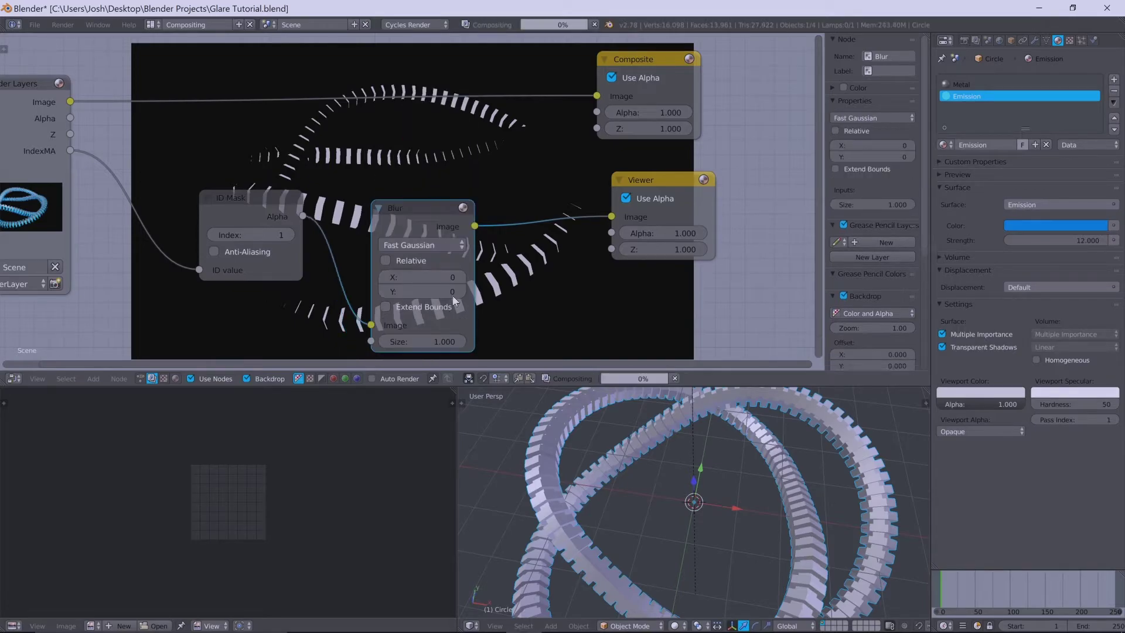
{"action": "scroll", "coordinate": [409, 234], "scroll_direction": "down", "scroll_amount": 1}
{"action": "left_click", "coordinate": [410, 247]}
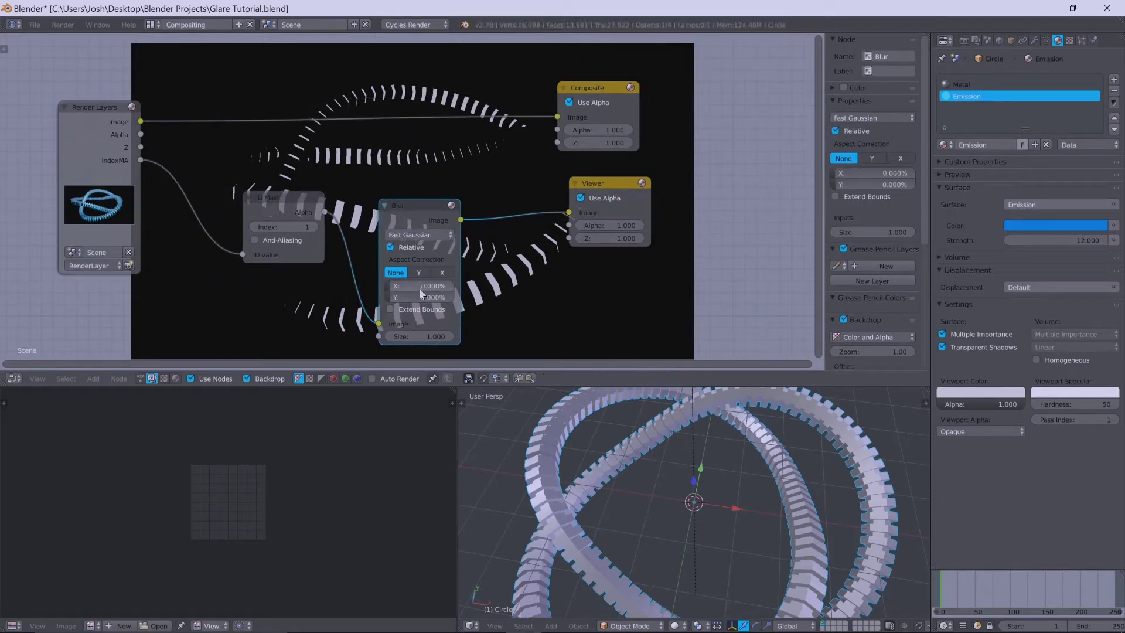
{"action": "left_click_drag", "start_coordinate": [419, 294], "coordinate": [420, 286]}
{"action": "type", "text": "10"}
{"action": "key", "text": "Return"}
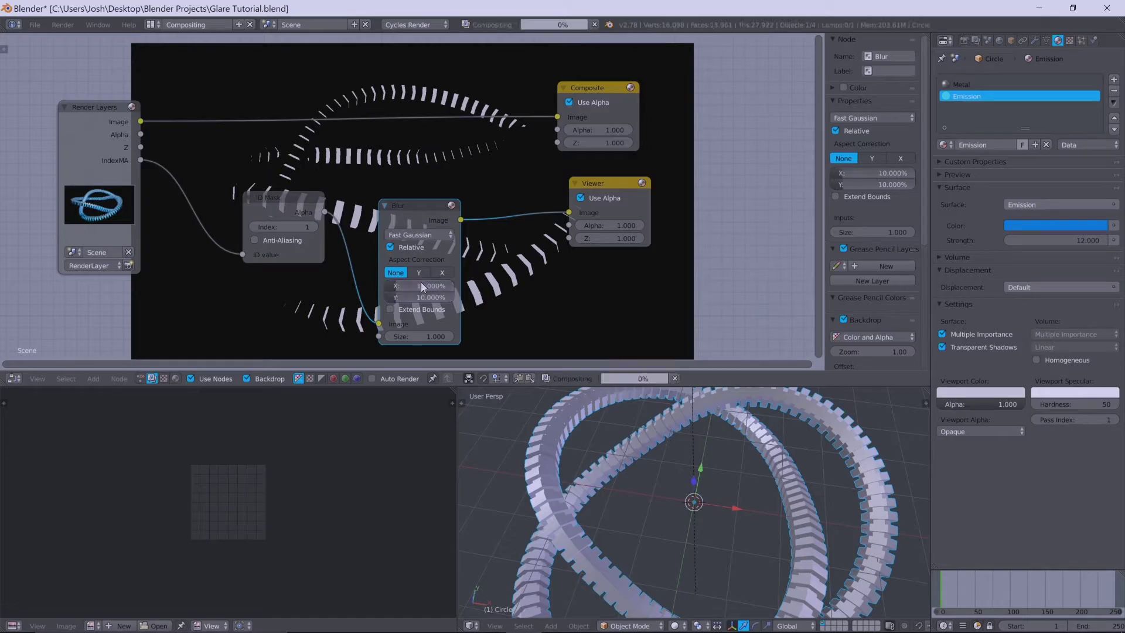
{"action": "middle_click_drag", "start_coordinate": [511, 261], "coordinate": [553, 310]}
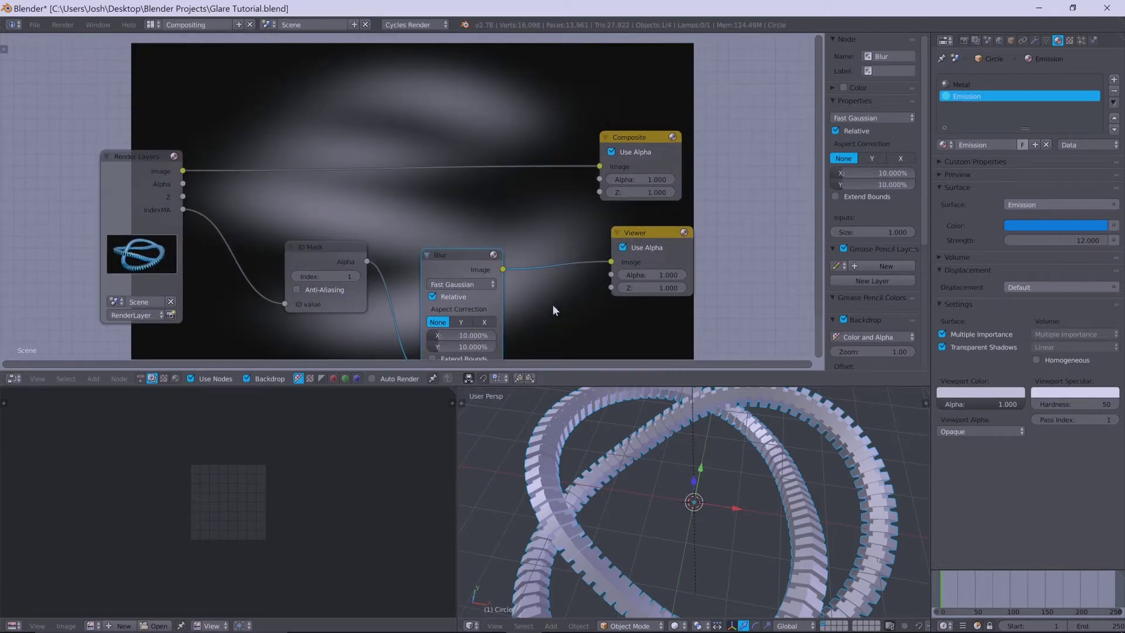
Insert a Mix node set to Add on the Render Layers to Composite link
{"action": "key", "text": "shift+a"}
{"action": "left_click", "coordinate": [484, 196]}
{"action": "type", "text": "mix"}
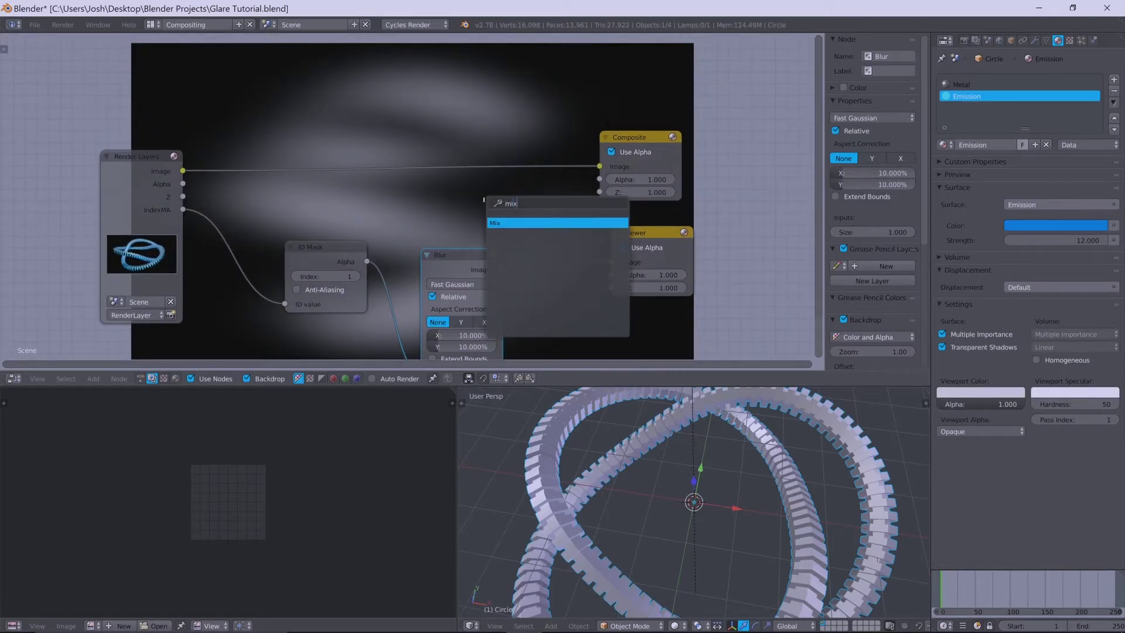
{"action": "key", "text": "Return"}
{"action": "left_click", "coordinate": [497, 154]}
{"action": "left_click", "coordinate": [501, 170]}
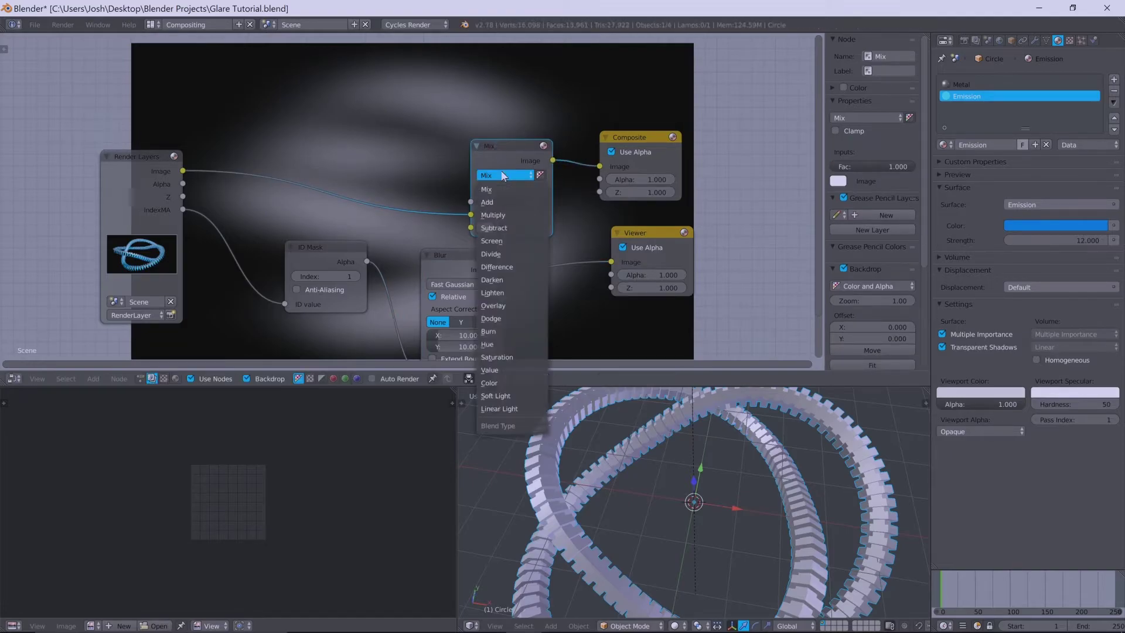
{"action": "left_click", "coordinate": [514, 200]}
Feed the Blur output into the Add node's second image, preview it, and rearrange the nodes
{"action": "left_click_drag", "start_coordinate": [502, 268], "coordinate": [469, 227]}
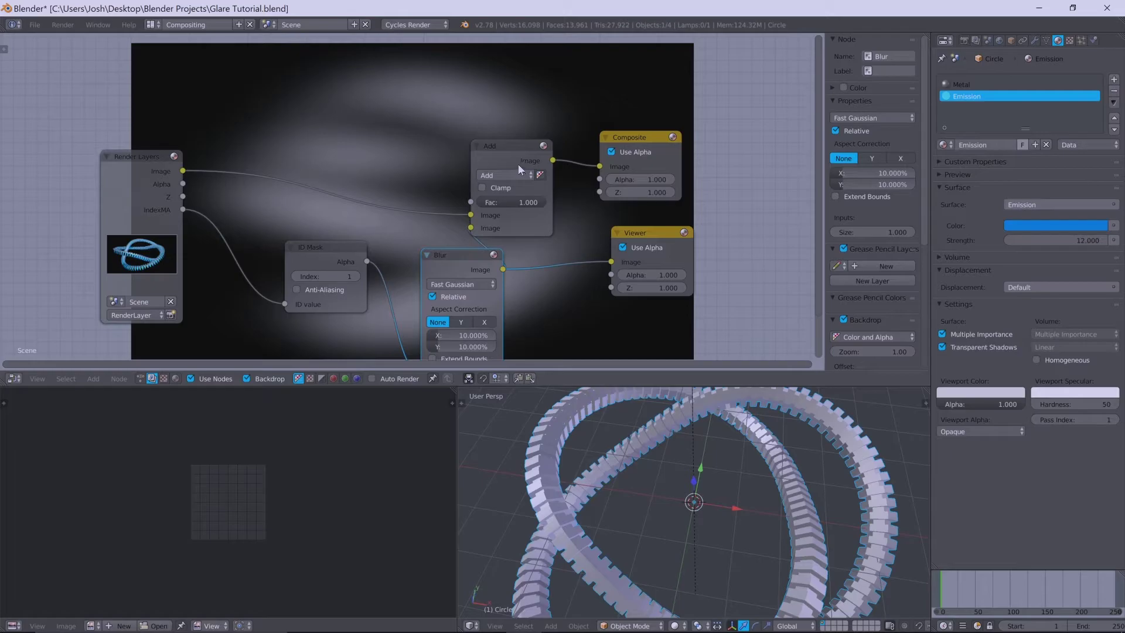
{"action": "left_click", "coordinate": [518, 163], "text": "ctrl+shift"}
{"action": "middle_click_drag", "start_coordinate": [346, 182], "coordinate": [463, 188]}
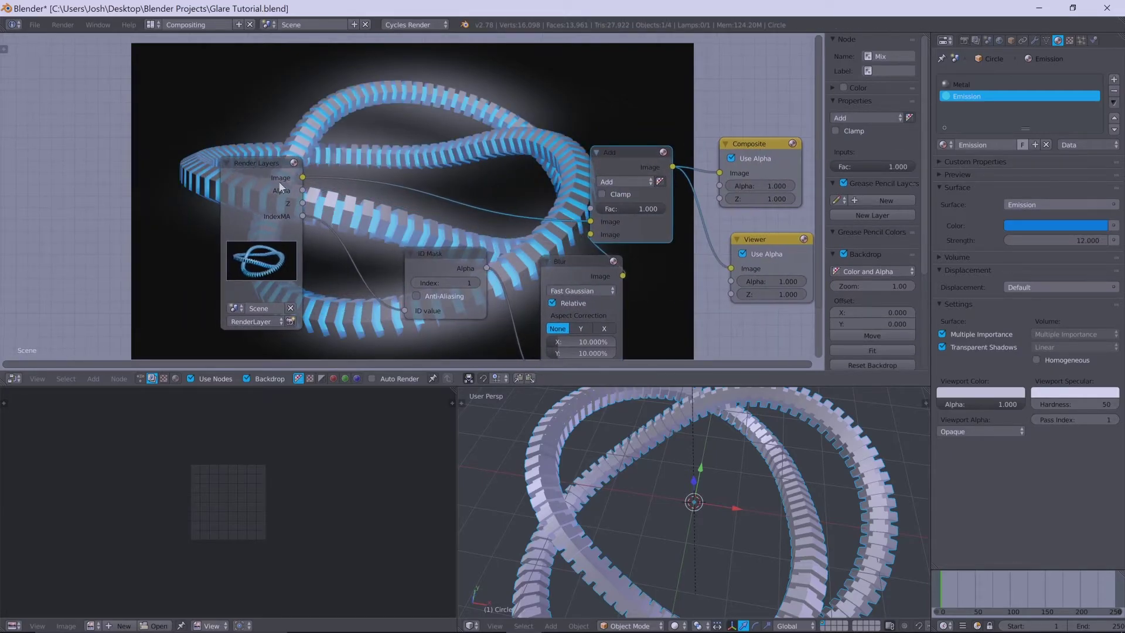
{"action": "left_click_drag", "start_coordinate": [272, 180], "coordinate": [137, 159]}
{"action": "left_click_drag", "start_coordinate": [431, 261], "coordinate": [264, 219]}
{"action": "left_click_drag", "start_coordinate": [577, 276], "coordinate": [432, 247]}
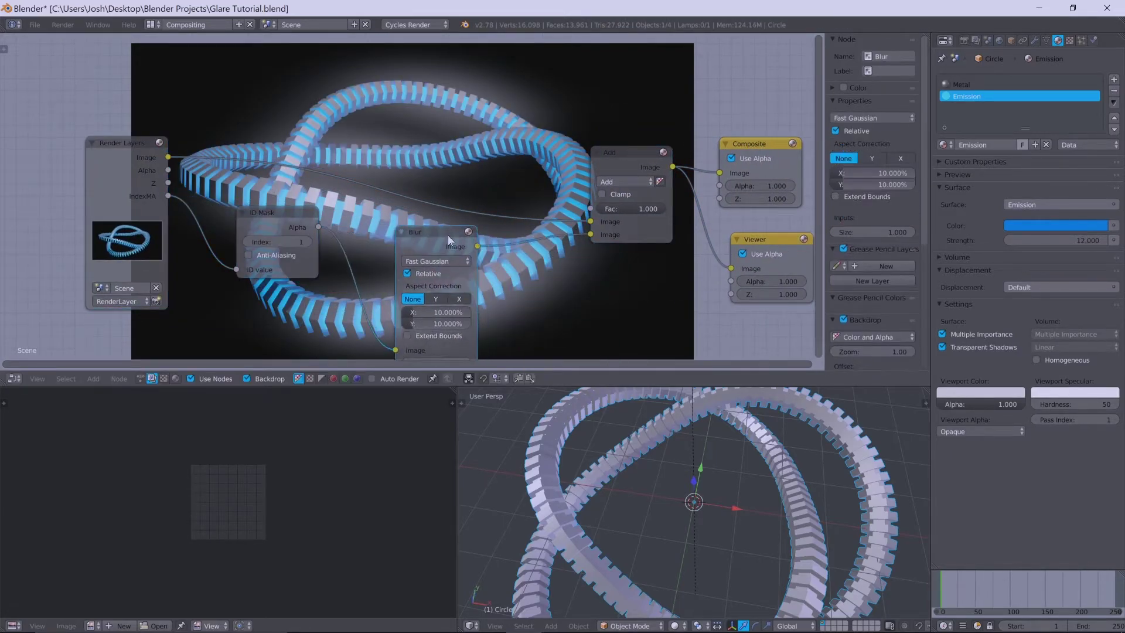
{"action": "left_click", "coordinate": [635, 172]}
Duplicate the Add node onto the Blur to Add link as a red Multiply node
{"action": "key", "text": "shift+d"}
{"action": "left_click", "coordinate": [544, 254]}
{"action": "left_click", "coordinate": [561, 263]}
{"action": "left_click", "coordinate": [577, 294]}
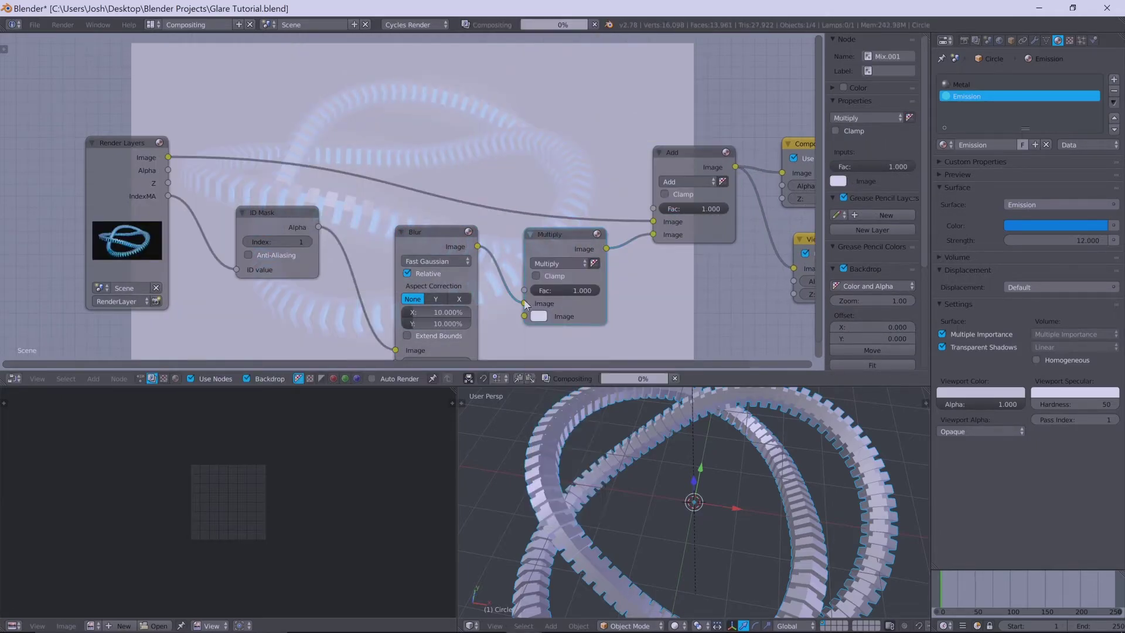
{"action": "left_click", "coordinate": [539, 316]}
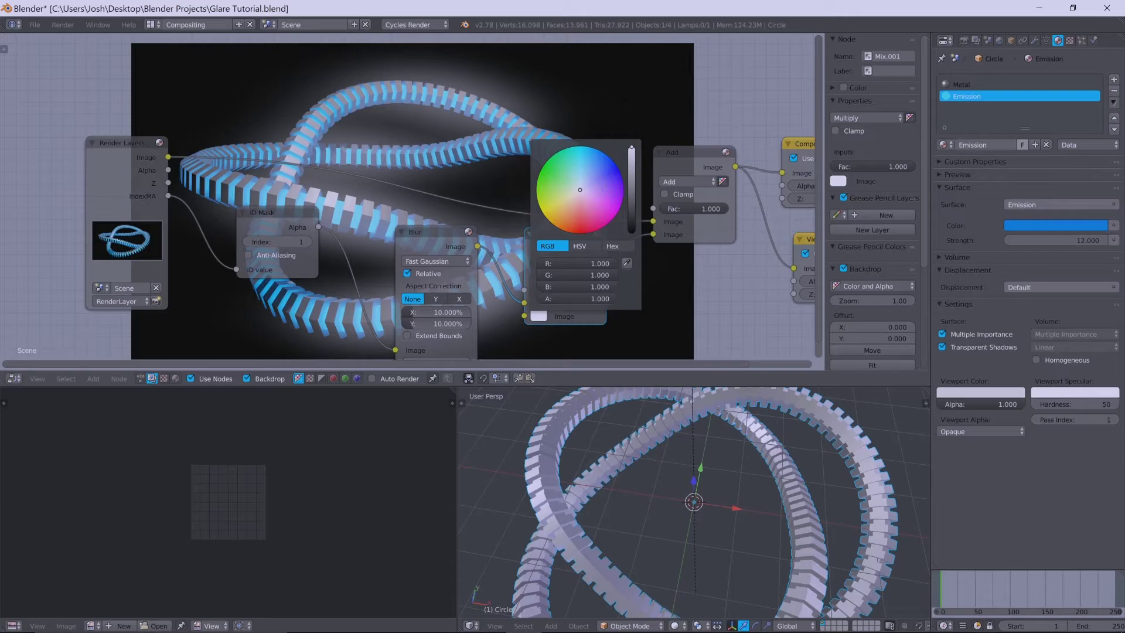
{"action": "left_click_drag", "start_coordinate": [577, 275], "coordinate": [551, 287]}
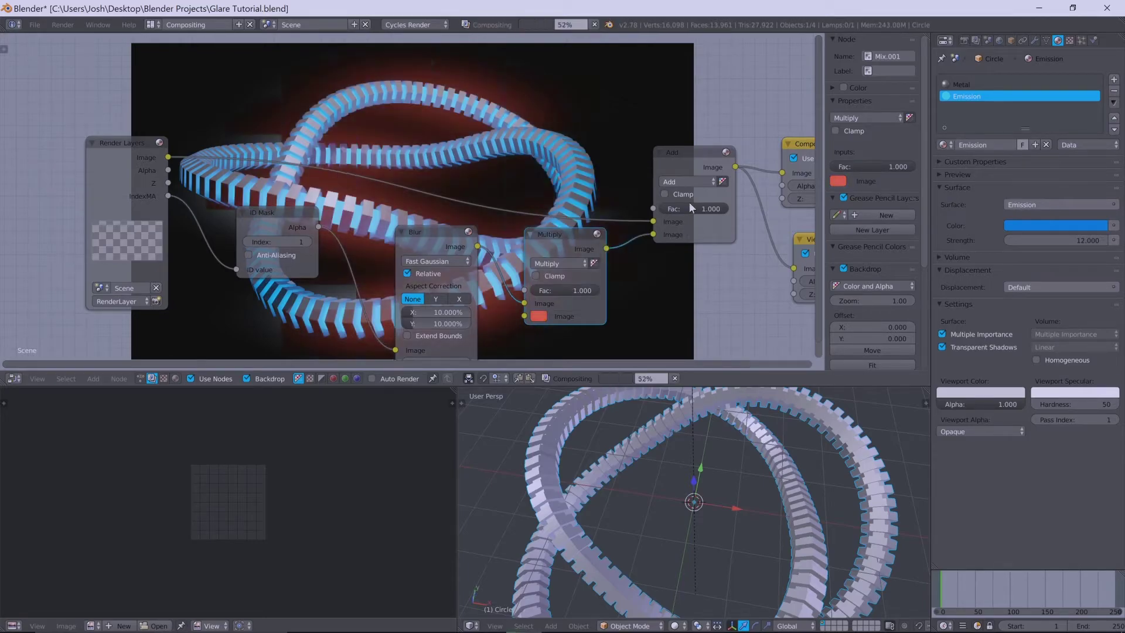
Bring the left of the tree into view and select the Blur node
{"action": "middle_click_drag", "start_coordinate": [668, 287], "coordinate": [498, 185]}
{"action": "middle_click_drag", "start_coordinate": [603, 251], "coordinate": [649, 258]}
{"action": "left_click", "coordinate": [281, 90]}
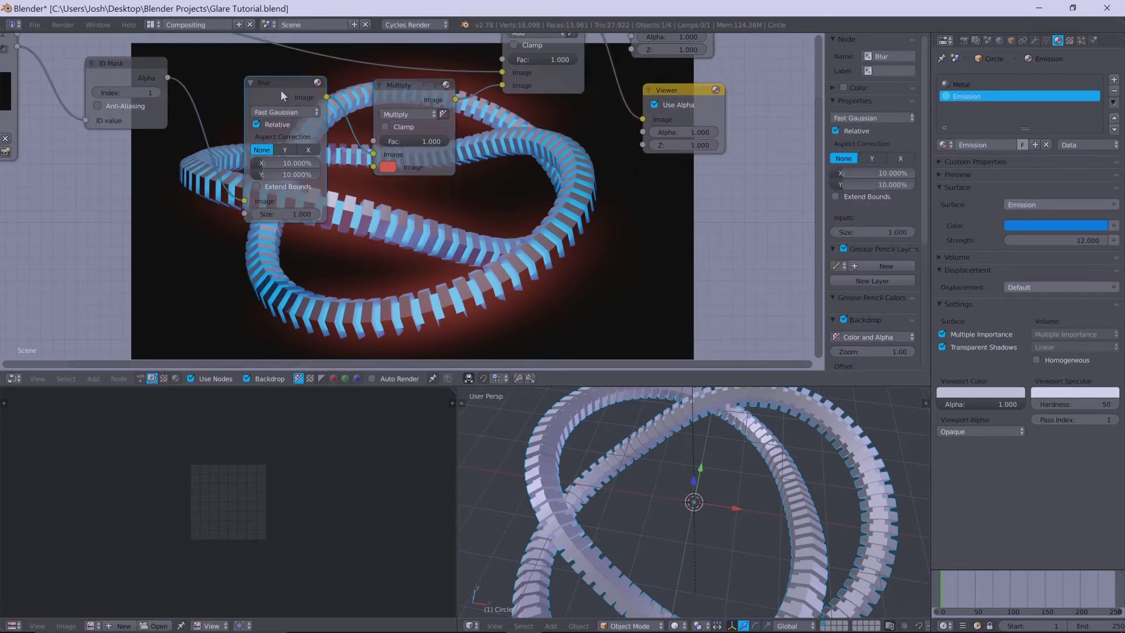
Delete the Blur and Multiply nodes from the compositor
{"action": "key", "text": "x"}
{"action": "left_click", "coordinate": [410, 86]}
{"action": "key", "text": "x"}
{"action": "scroll", "coordinate": [570, 143], "scroll_direction": "up", "scroll_amount": 1}
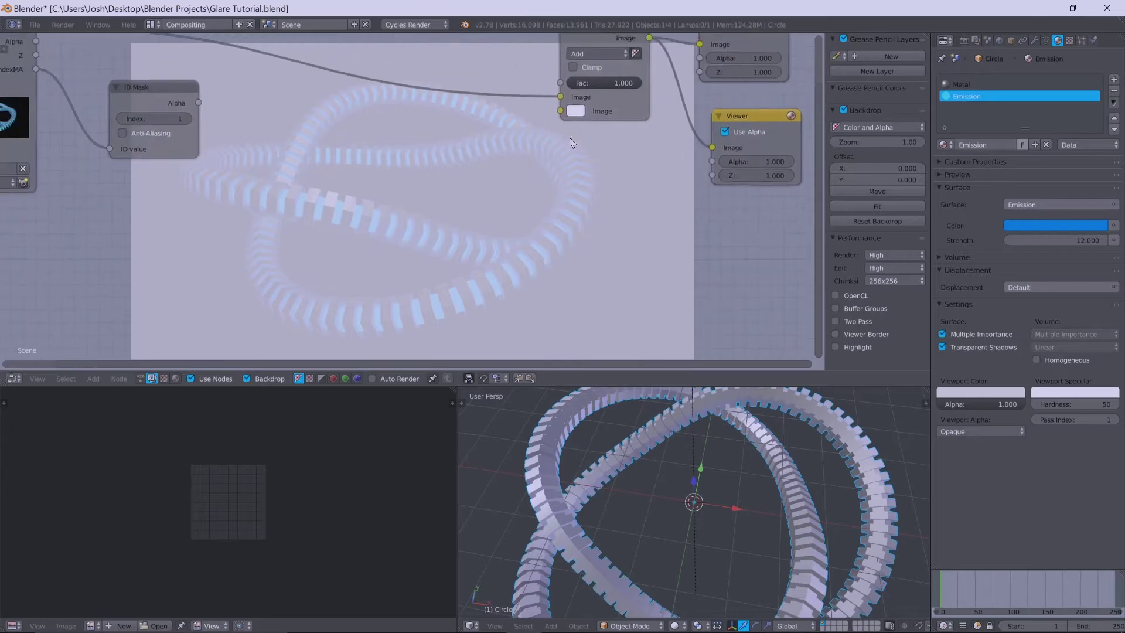
Link ID Mask's Alpha into the Add node's second Image input and move ID Mask right
{"action": "scroll", "coordinate": [569, 143], "scroll_direction": "down", "scroll_amount": 1}
{"action": "left_click_drag", "start_coordinate": [214, 110], "coordinate": [551, 120]}
{"action": "left_click_drag", "start_coordinate": [176, 110], "coordinate": [247, 145]}
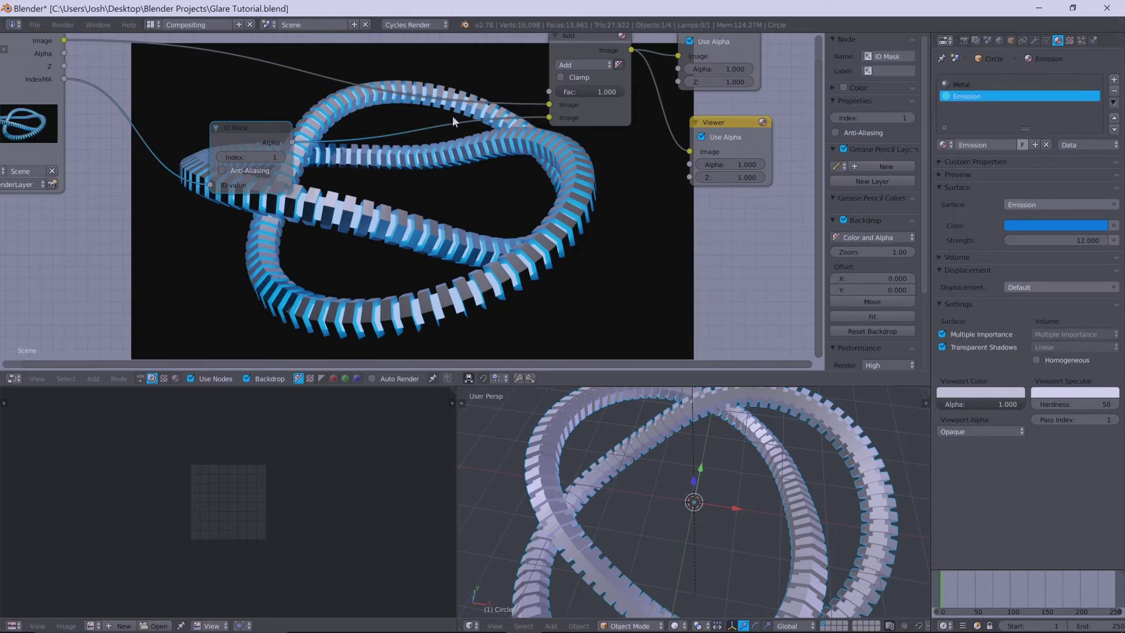
Insert a Streaks Glare node into the ID Mask–Add link and preview its output
{"action": "key", "text": "g"}
{"action": "left_click", "coordinate": [336, 153]}
{"action": "key", "text": "space"}
{"action": "type", "text": "Mix"}
{"action": "type", "text": "glare"}
{"action": "key", "text": "Return"}
{"action": "left_click", "coordinate": [444, 141]}
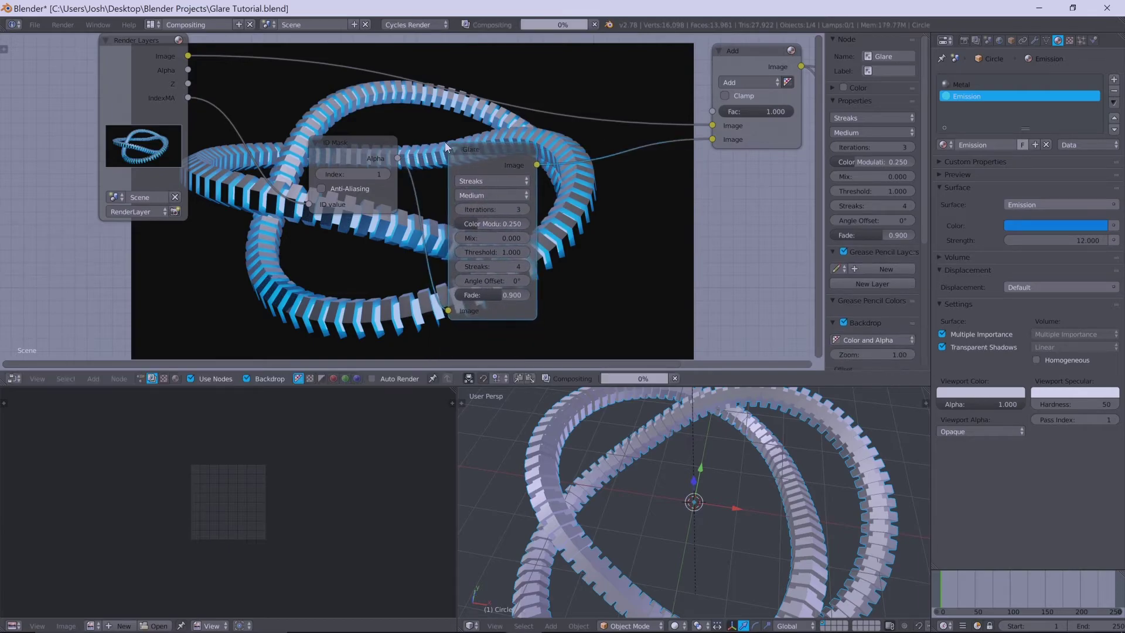
{"action": "left_click", "coordinate": [507, 156], "text": "ctrl+shift"}
Move the Render Layers and ID Mask nodes further left to spread the layout
{"action": "mouse_move", "coordinate": [749, 202]}
{"action": "middle_mouse_down"}
{"action": "mouse_move", "coordinate": [700, 205]}
{"action": "mouse_move", "coordinate": [672, 304]}
{"action": "middle_mouse_up"}
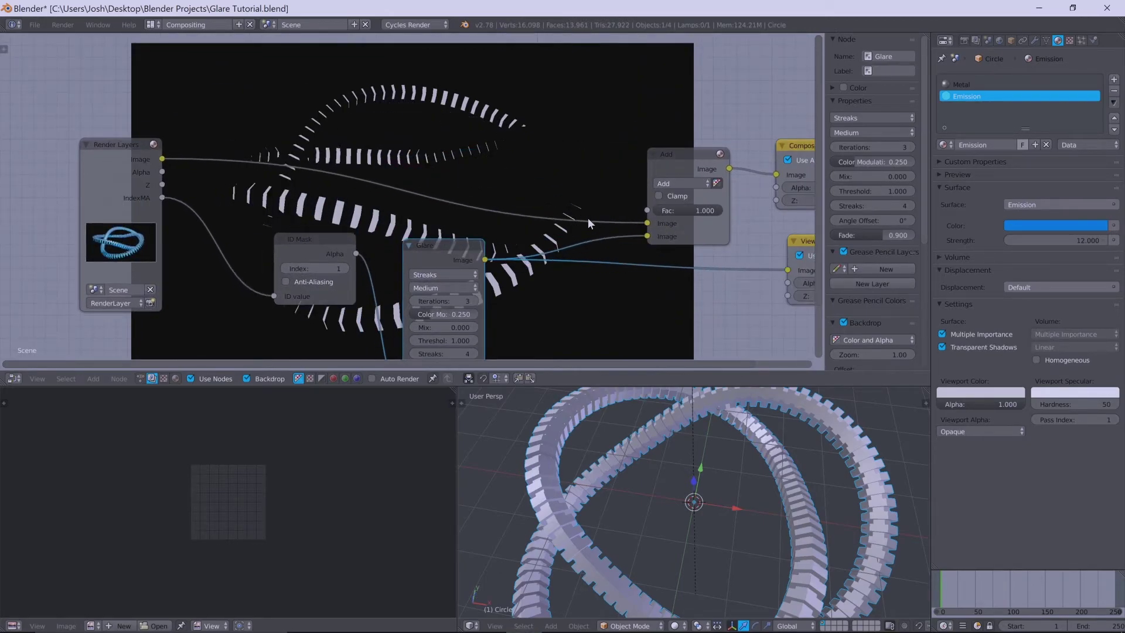
{"action": "scroll", "coordinate": [398, 158], "scroll_direction": "down", "scroll_amount": 2}
{"action": "left_click_drag", "start_coordinate": [182, 177], "coordinate": [96, 188]}
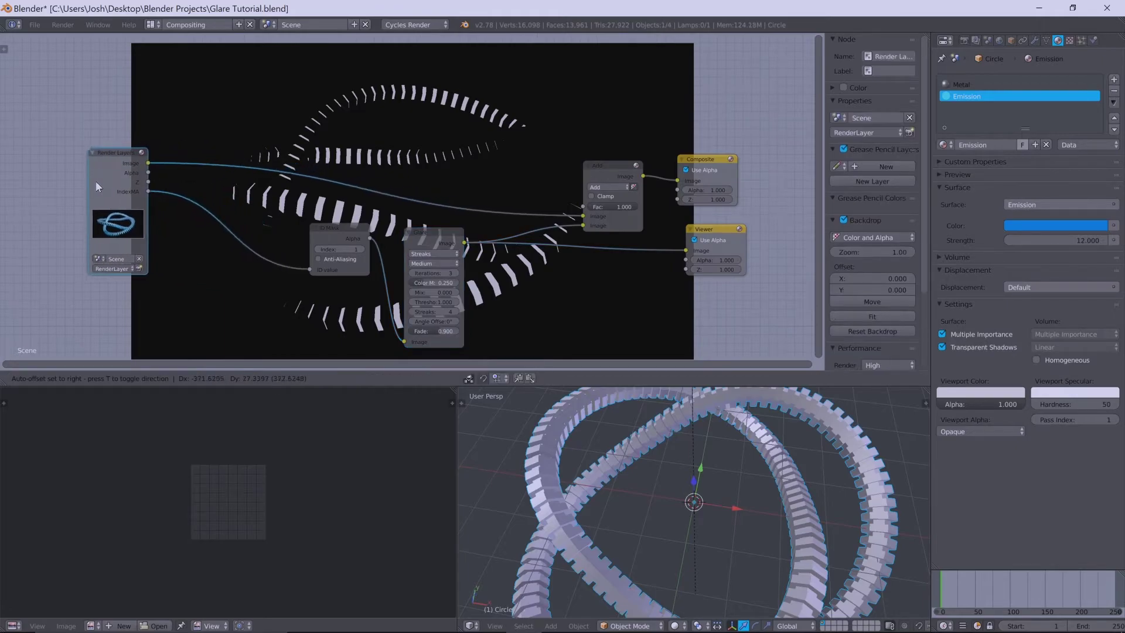
{"action": "left_click_drag", "start_coordinate": [326, 242], "coordinate": [223, 267]}
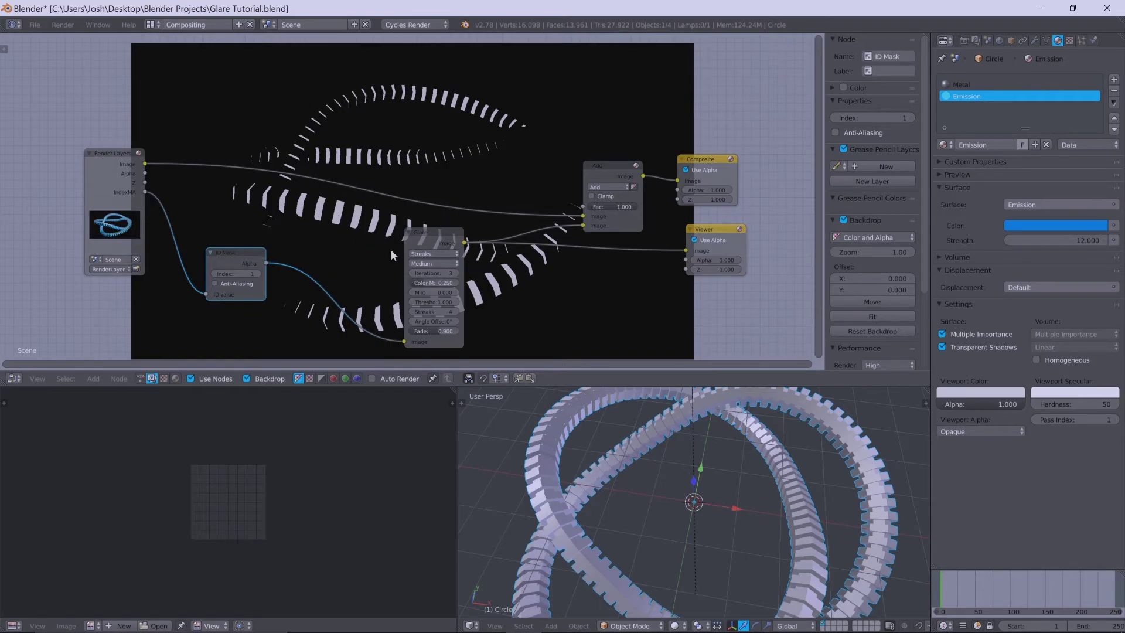
{"action": "middle_click_drag", "start_coordinate": [501, 232], "coordinate": [487, 209]}
{"action": "scroll", "coordinate": [486, 209], "scroll_direction": "up", "scroll_amount": 2}
{"action": "middle_click_drag", "start_coordinate": [307, 198], "coordinate": [401, 198]}
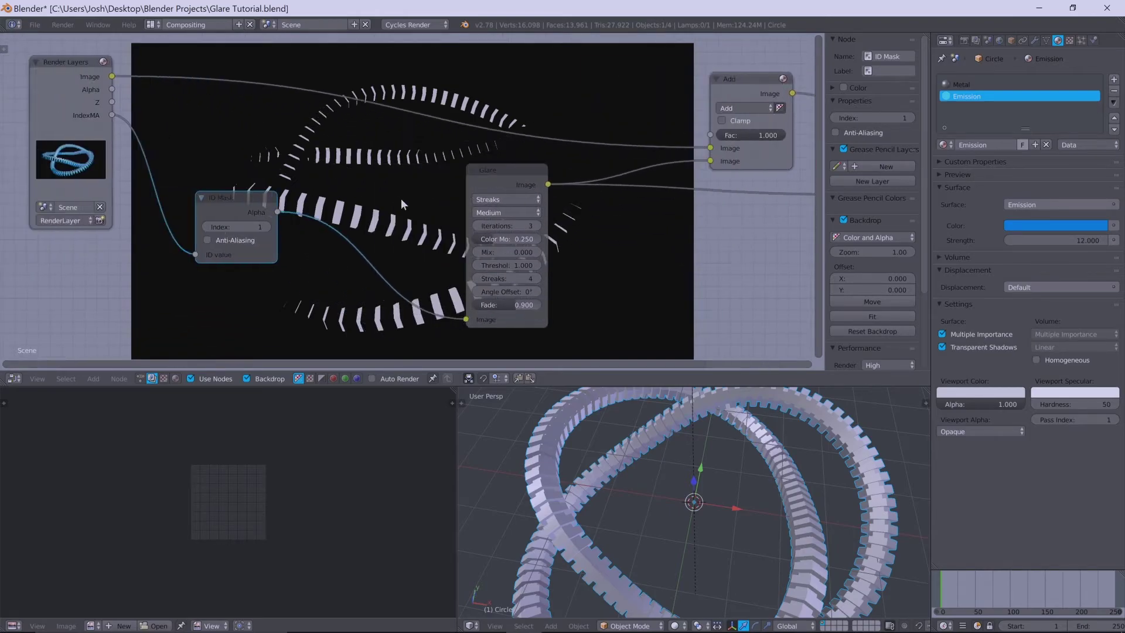
Drop a Mix node onto the ID Mask–Glare link
{"action": "key", "text": "space"}
{"action": "type", "text": "Glare"}
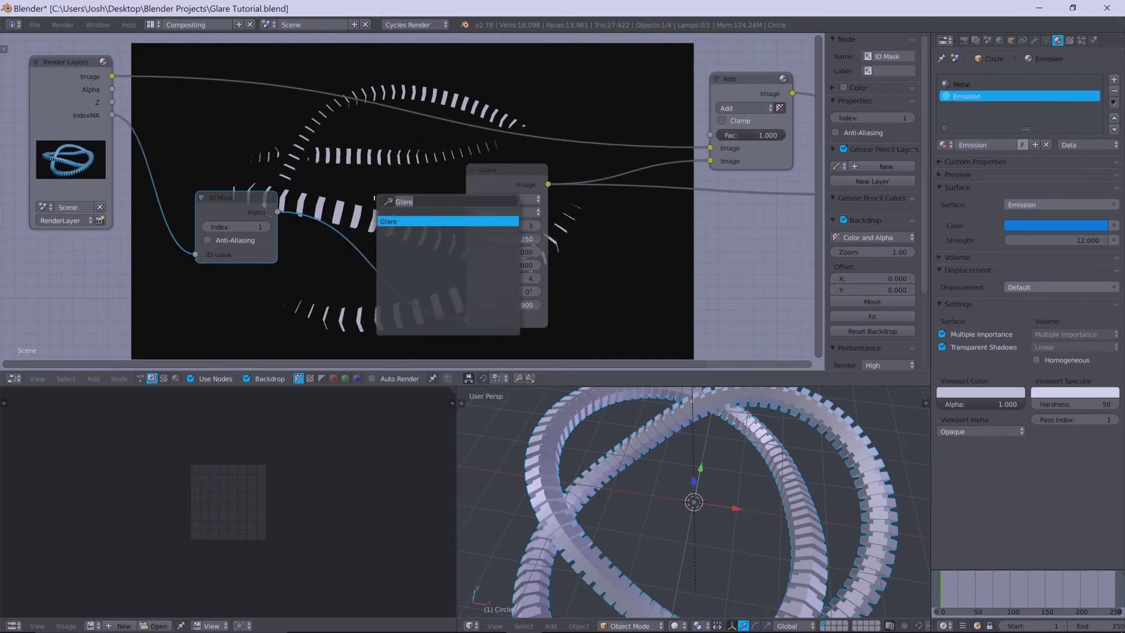
{"action": "type", "text": "mix"}
{"action": "key", "text": "Return"}
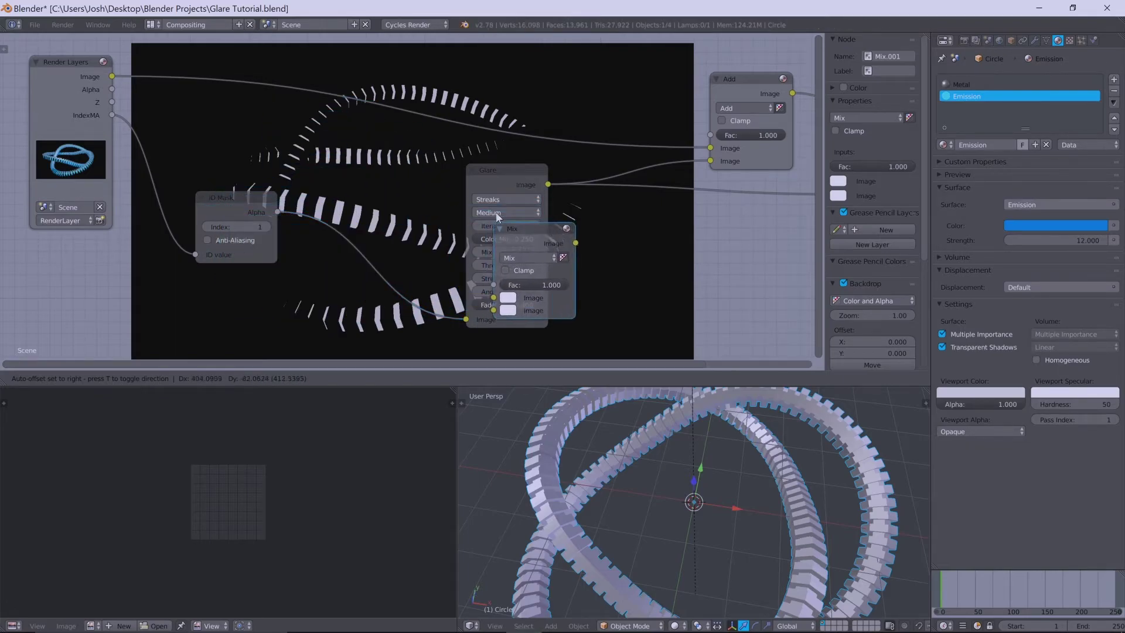
{"action": "left_click", "coordinate": [339, 170]}
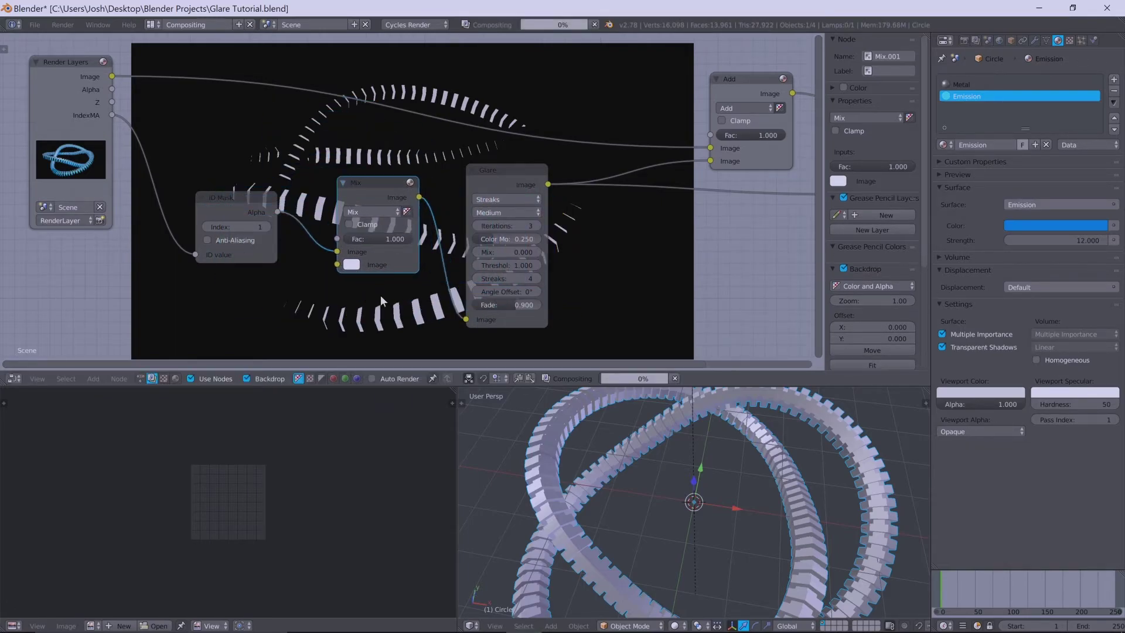
Wire ID Mask Alpha to the Mix Fac and Render Layers Image to Mix's lower Image
{"action": "left_click_drag", "start_coordinate": [60, 99], "coordinate": [10, 93]}
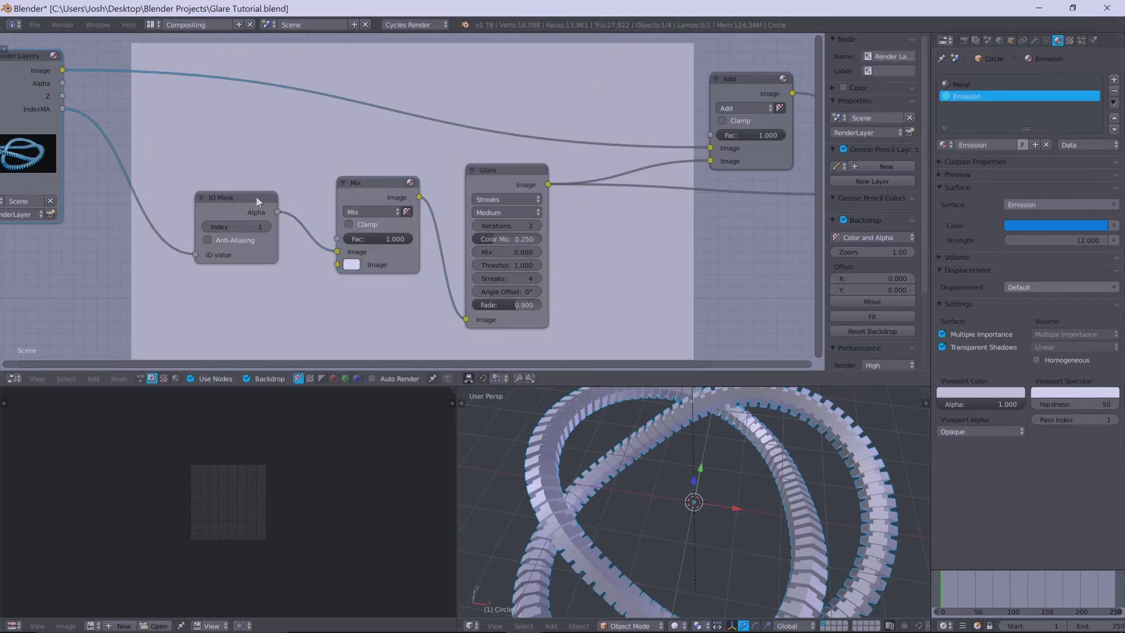
{"action": "left_click_drag", "start_coordinate": [256, 201], "coordinate": [226, 181]}
{"action": "mouse_move", "coordinate": [338, 250]}
{"action": "left_mouse_down"}
{"action": "mouse_move", "coordinate": [296, 232]}
{"action": "mouse_move", "coordinate": [337, 264]}
{"action": "left_mouse_up"}
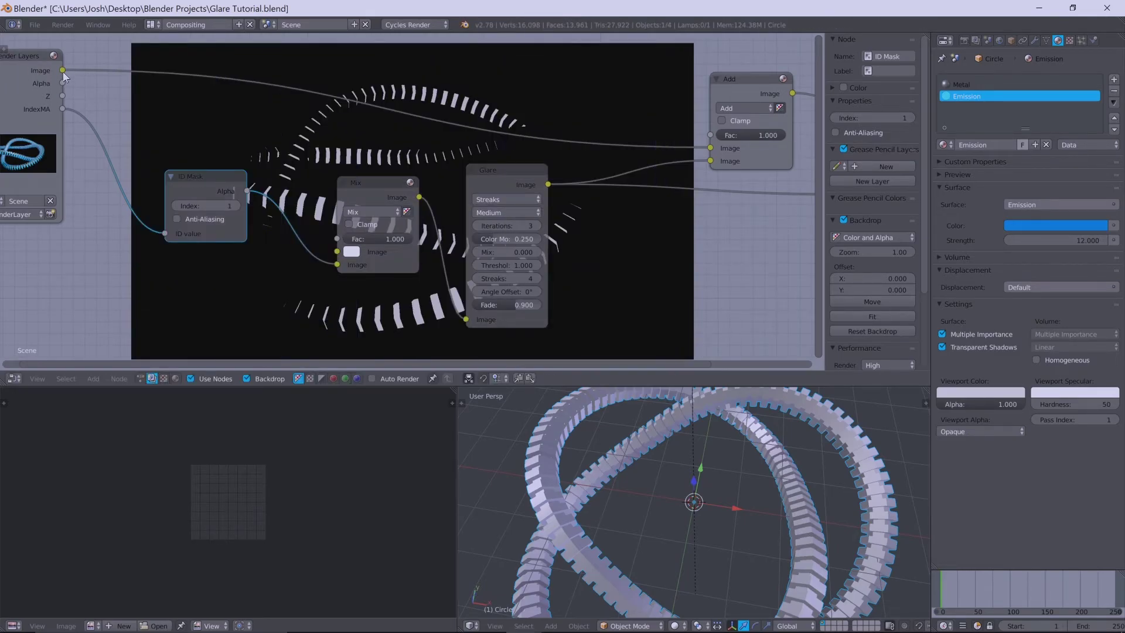
{"action": "left_click_drag", "start_coordinate": [62, 70], "coordinate": [336, 238]}
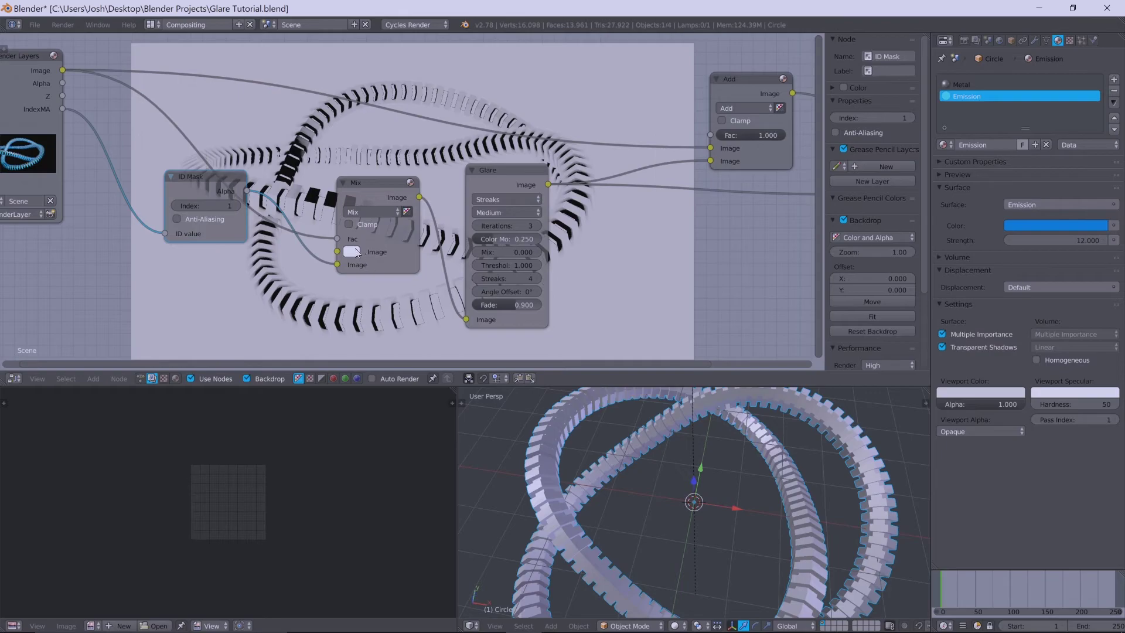
Set the Mix node's first Image colour to black and make Glare the active node
{"action": "left_click", "coordinate": [352, 252]}
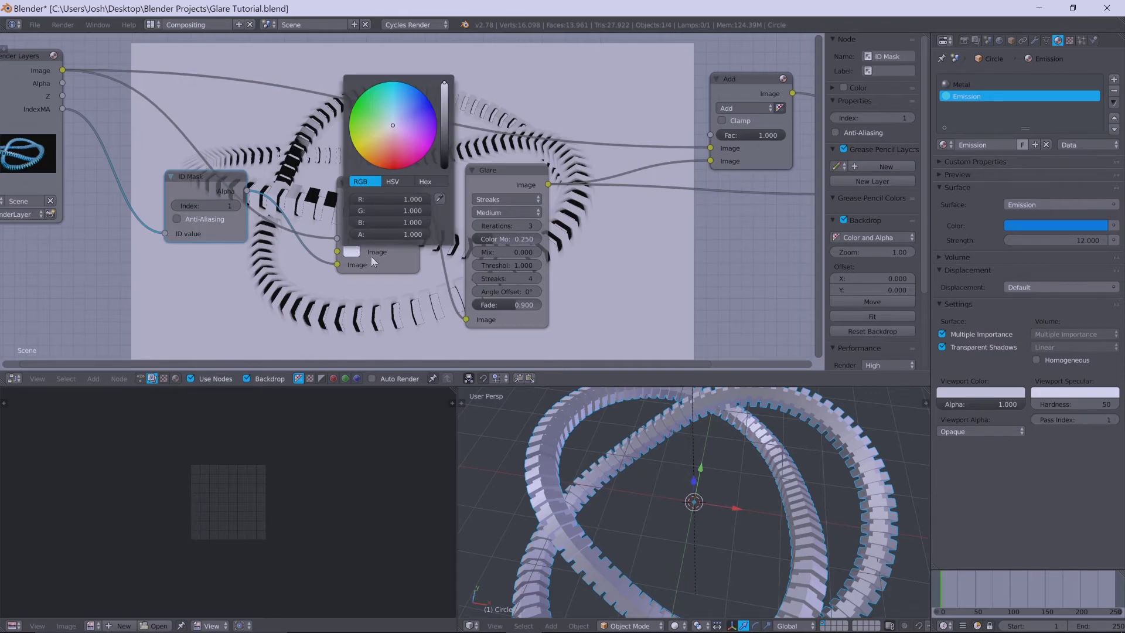
{"action": "left_click", "coordinate": [443, 166]}
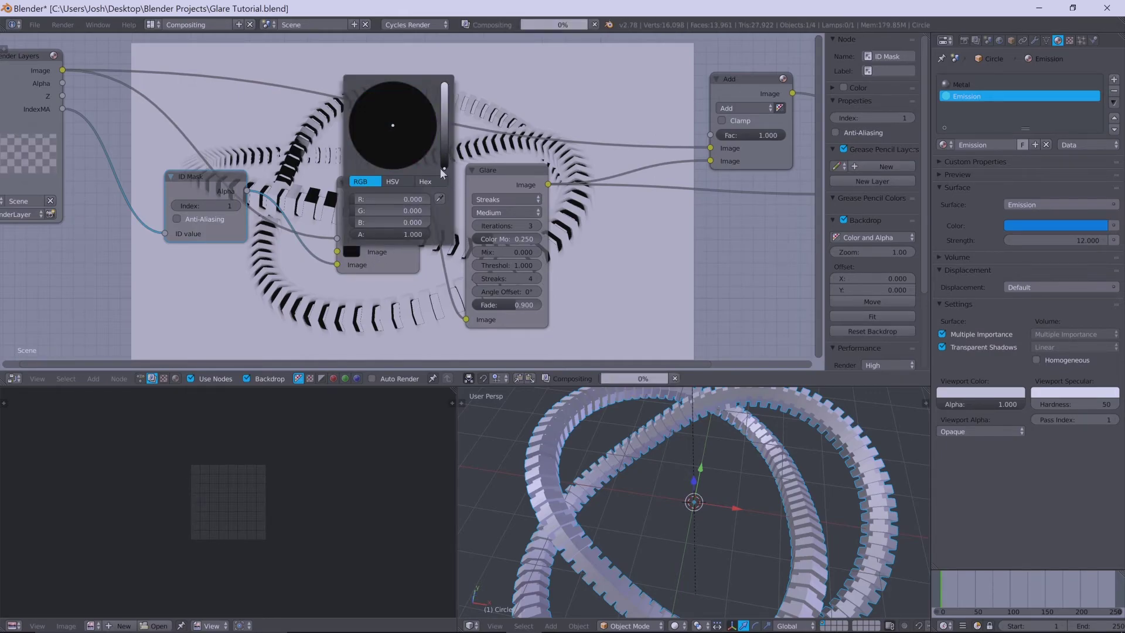
{"action": "middle_click_drag", "start_coordinate": [656, 215], "coordinate": [475, 169]}
{"action": "left_click", "coordinate": [325, 134]}
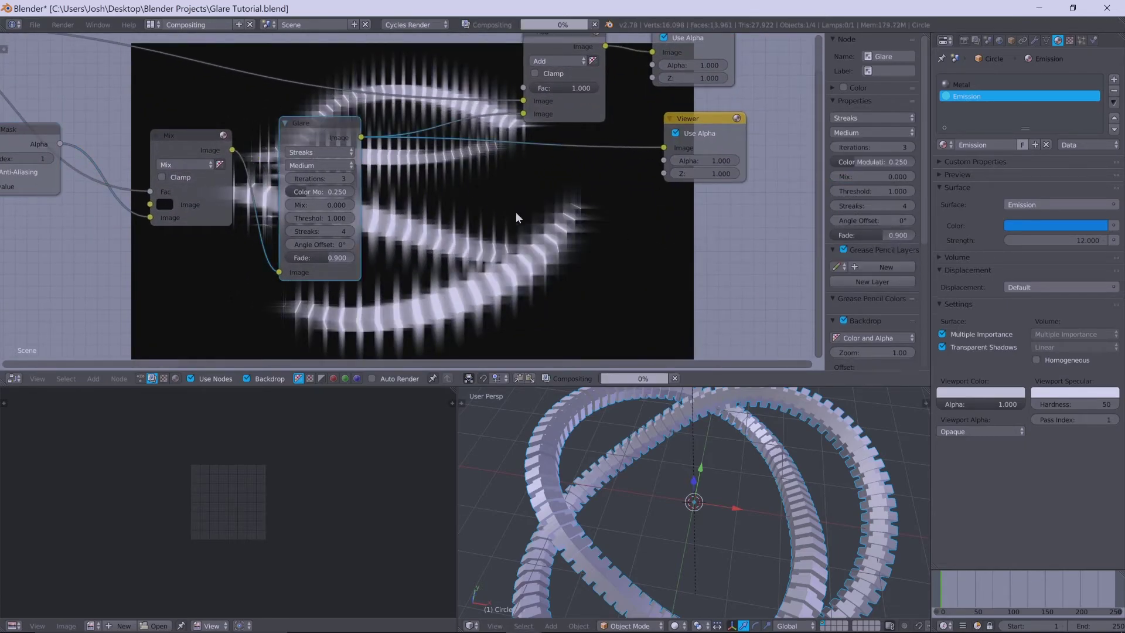
Move the ID Mask node down and left to tidy the tree
{"action": "middle_click_drag", "start_coordinate": [688, 177], "coordinate": [584, 170]}
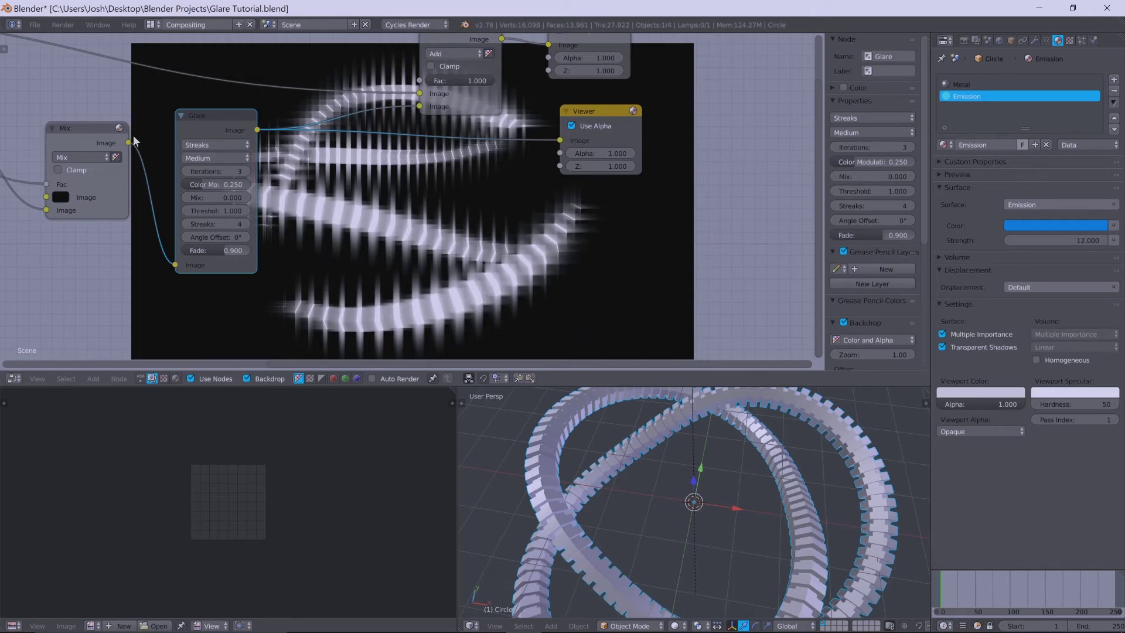
{"action": "middle_click_drag", "start_coordinate": [134, 142], "coordinate": [364, 160]}
{"action": "left_click_drag", "start_coordinate": [162, 160], "coordinate": [135, 201]}
{"action": "middle_click_drag", "start_coordinate": [632, 179], "coordinate": [382, 154]}
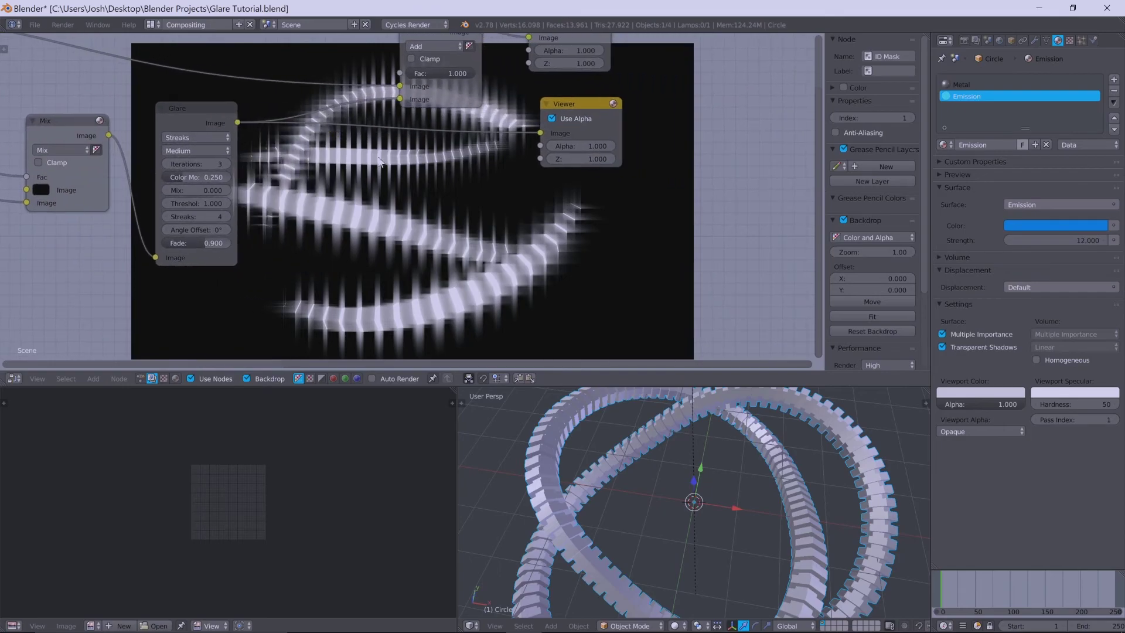
Change the Glare type to Ghosts, then to Fog Glow
{"action": "left_click", "coordinate": [218, 136]}
{"action": "left_click", "coordinate": [213, 123]}
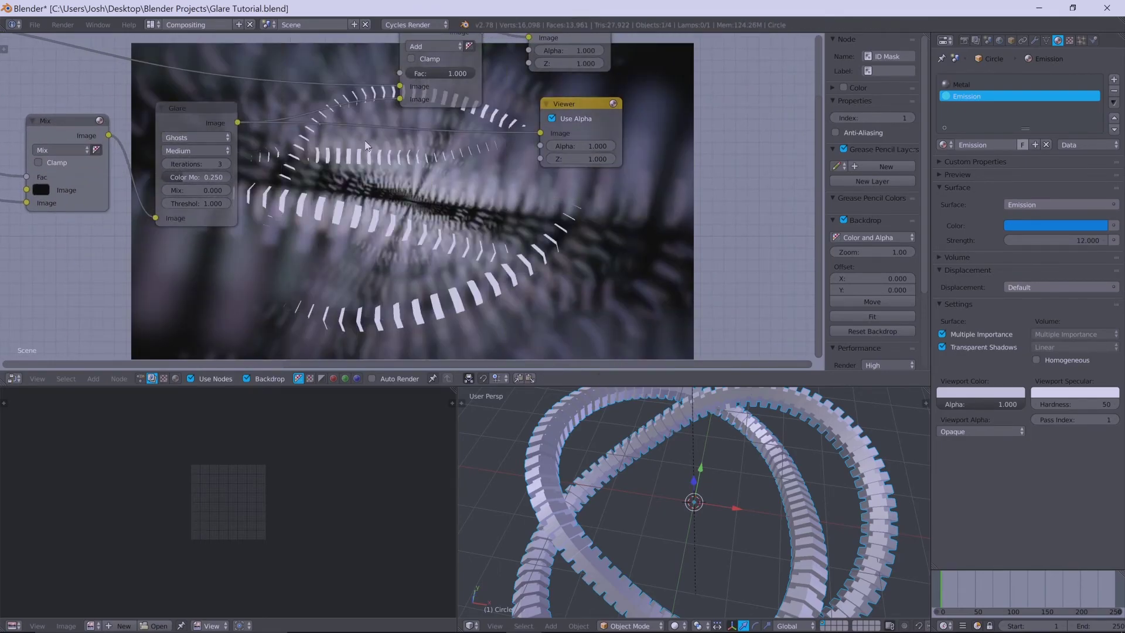
{"action": "left_click", "coordinate": [176, 137]}
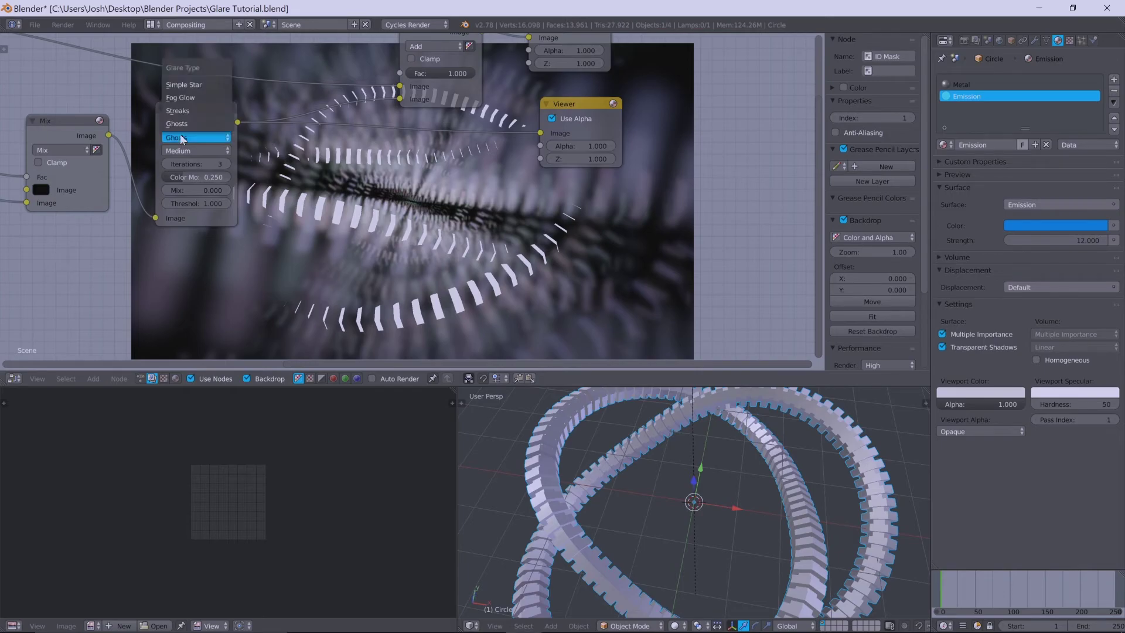
{"action": "left_click", "coordinate": [198, 97]}
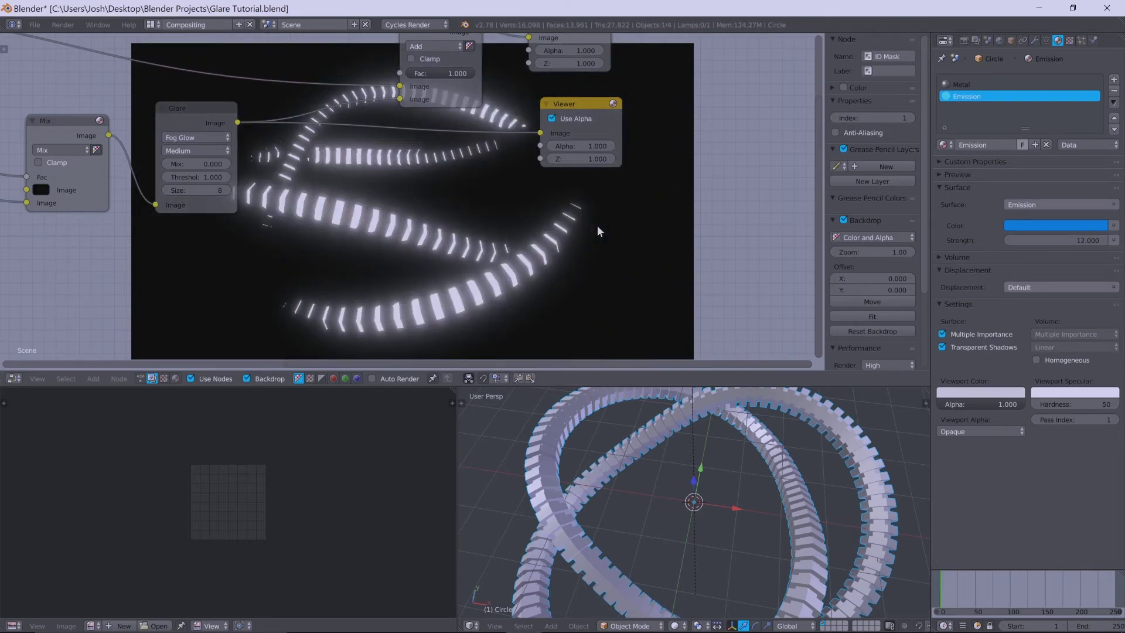
Rearrange the Render Layers, Mix and ID Mask nodes further left
{"action": "scroll", "coordinate": [371, 185], "scroll_direction": "down", "scroll_amount": 2}
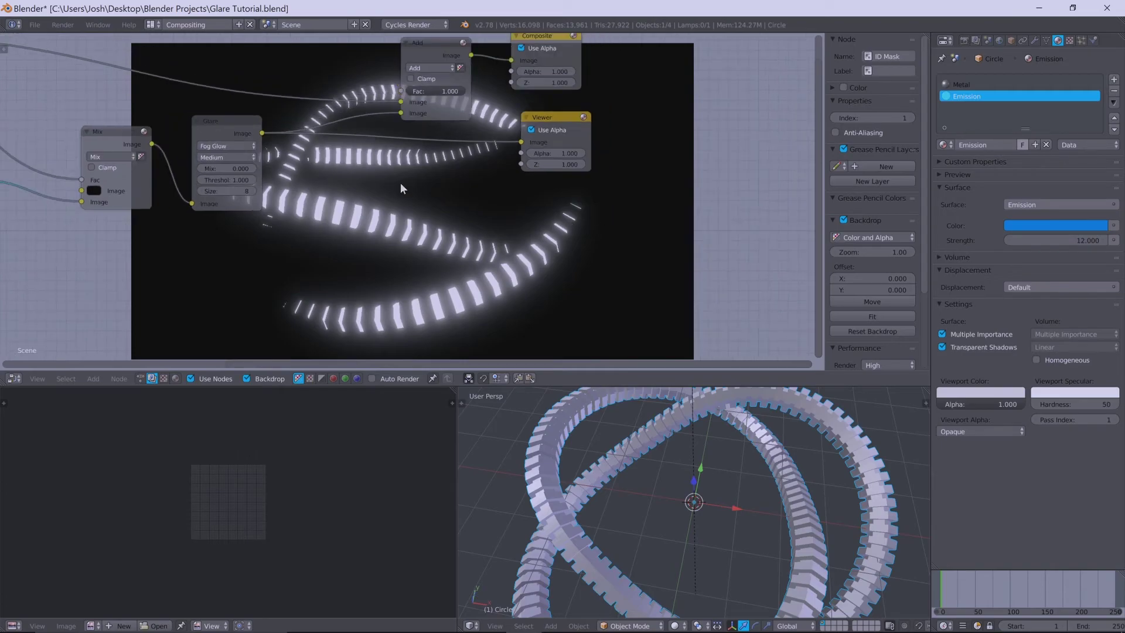
{"action": "middle_click_drag", "start_coordinate": [371, 186], "coordinate": [547, 194]}
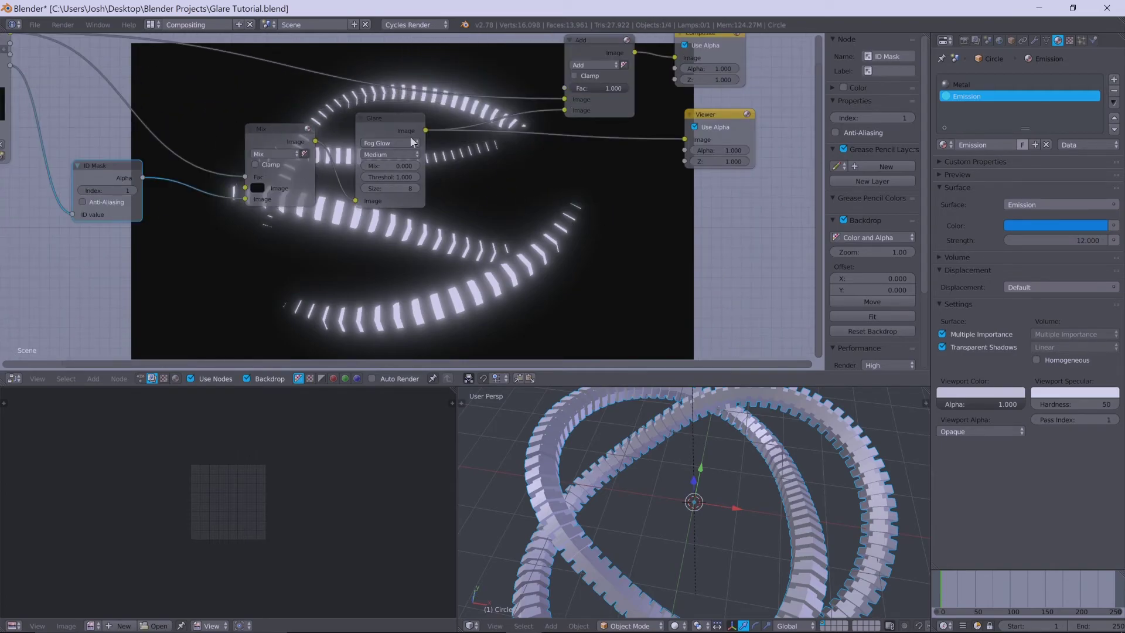
{"action": "middle_click_drag", "start_coordinate": [18, 133], "coordinate": [210, 97]}
{"action": "left_click_drag", "start_coordinate": [143, 79], "coordinate": [96, 79]}
{"action": "middle_click_drag", "start_coordinate": [409, 165], "coordinate": [407, 139]}
{"action": "left_click_drag", "start_coordinate": [407, 139], "coordinate": [381, 149]}
{"action": "left_click_drag", "start_coordinate": [224, 163], "coordinate": [179, 163]}
Reconnect the link into Mix's lower Image input and select the Add node
{"action": "mouse_move", "coordinate": [355, 205]}
{"action": "left_mouse_down"}
{"action": "mouse_move", "coordinate": [373, 193]}
{"action": "mouse_move", "coordinate": [357, 206]}
{"action": "left_mouse_up"}
{"action": "middle_click_drag", "start_coordinate": [357, 207], "coordinate": [381, 229]}
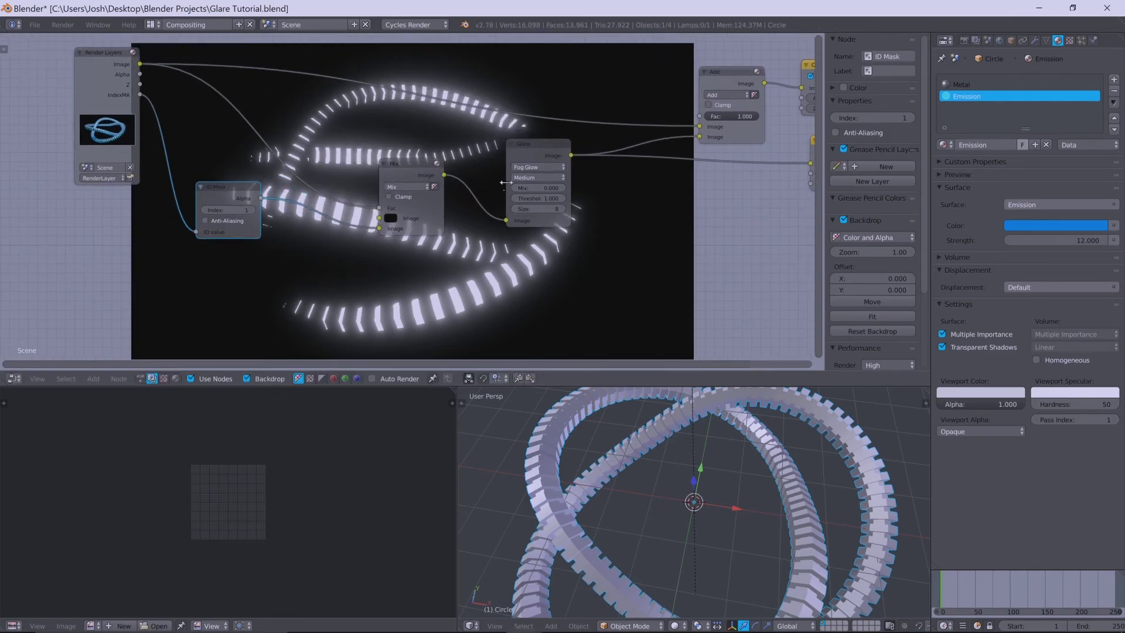
{"action": "middle_click_drag", "start_coordinate": [639, 191], "coordinate": [357, 201]}
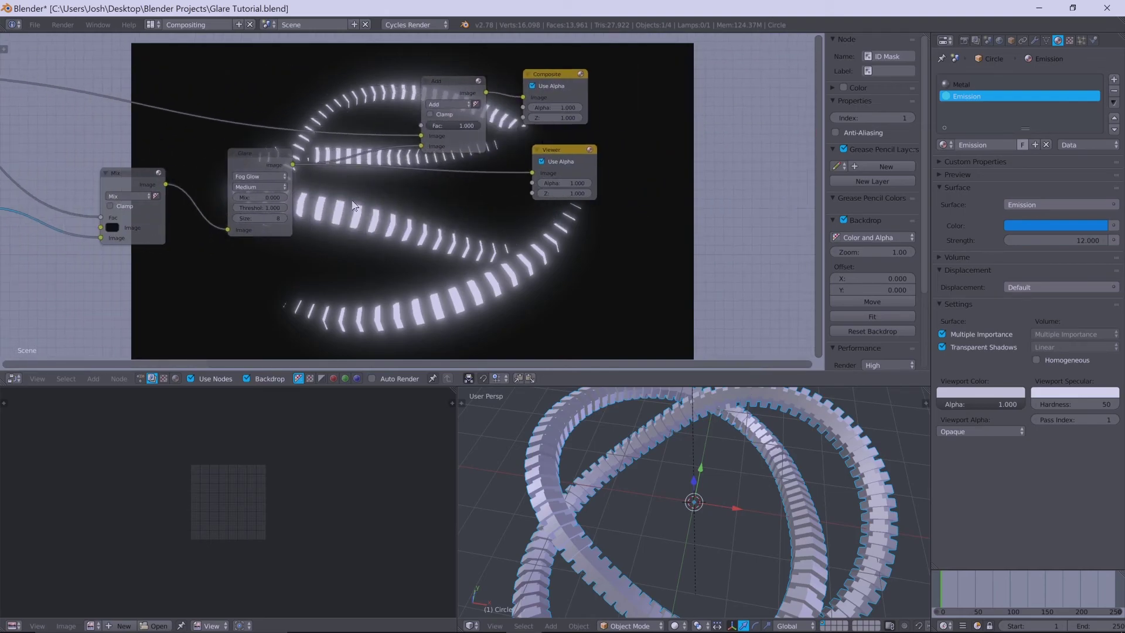
{"action": "left_click", "coordinate": [444, 85]}
{"action": "middle_click_drag", "start_coordinate": [671, 255], "coordinate": [548, 156]}
Duplicate the Add node onto the Glare output link and set its blend type to Multiply
{"action": "middle_click_drag", "start_coordinate": [219, 121], "coordinate": [388, 181]}
{"action": "scroll", "coordinate": [405, 146], "scroll_direction": "up", "scroll_amount": 2}
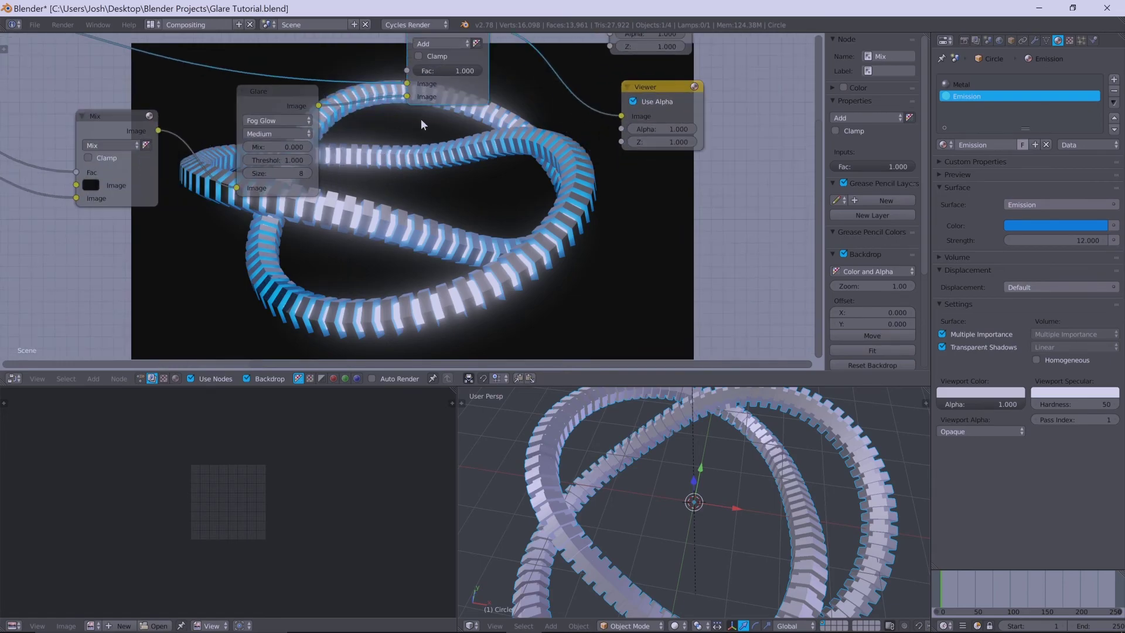
{"action": "key", "text": "shift+d"}
{"action": "left_click", "coordinate": [299, 168]}
{"action": "left_click", "coordinate": [332, 116]}
{"action": "left_click", "coordinate": [301, 156]}
Reposition Glare and Multiply so Multiply sits between Glare and the Add node
{"action": "scroll", "coordinate": [297, 122], "scroll_direction": "down", "scroll_amount": 1}
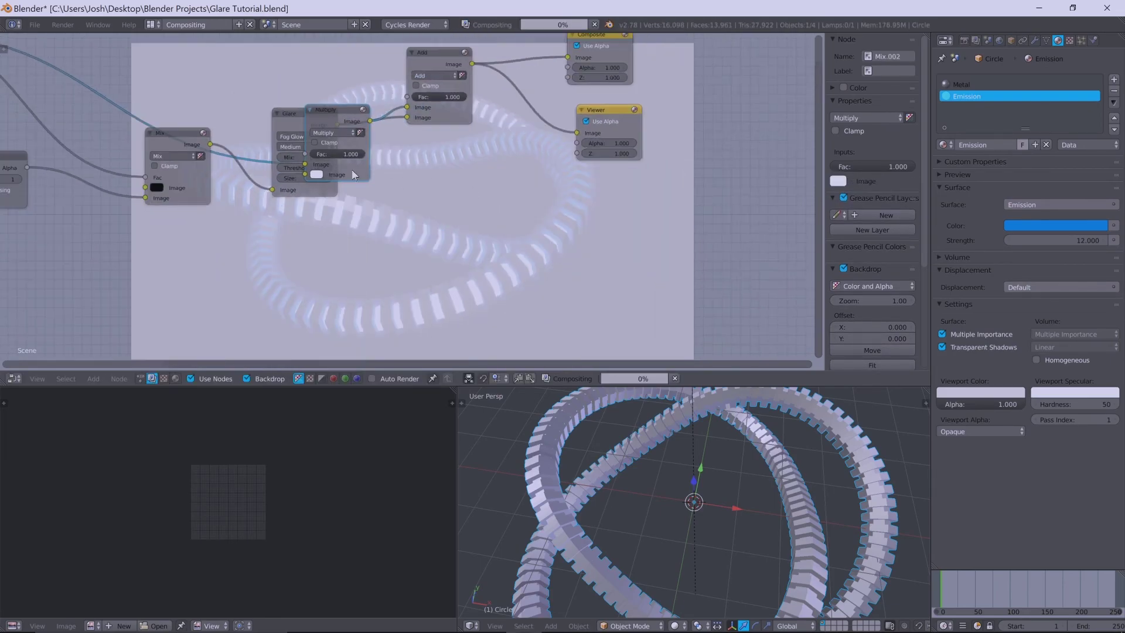
{"action": "left_click_drag", "start_coordinate": [297, 122], "coordinate": [234, 140]}
{"action": "left_click_drag", "start_coordinate": [351, 110], "coordinate": [363, 54]}
{"action": "left_click_drag", "start_coordinate": [317, 107], "coordinate": [409, 117]}
{"action": "left_click_drag", "start_coordinate": [333, 56], "coordinate": [331, 136]}
{"action": "left_click_drag", "start_coordinate": [257, 146], "coordinate": [287, 141]}
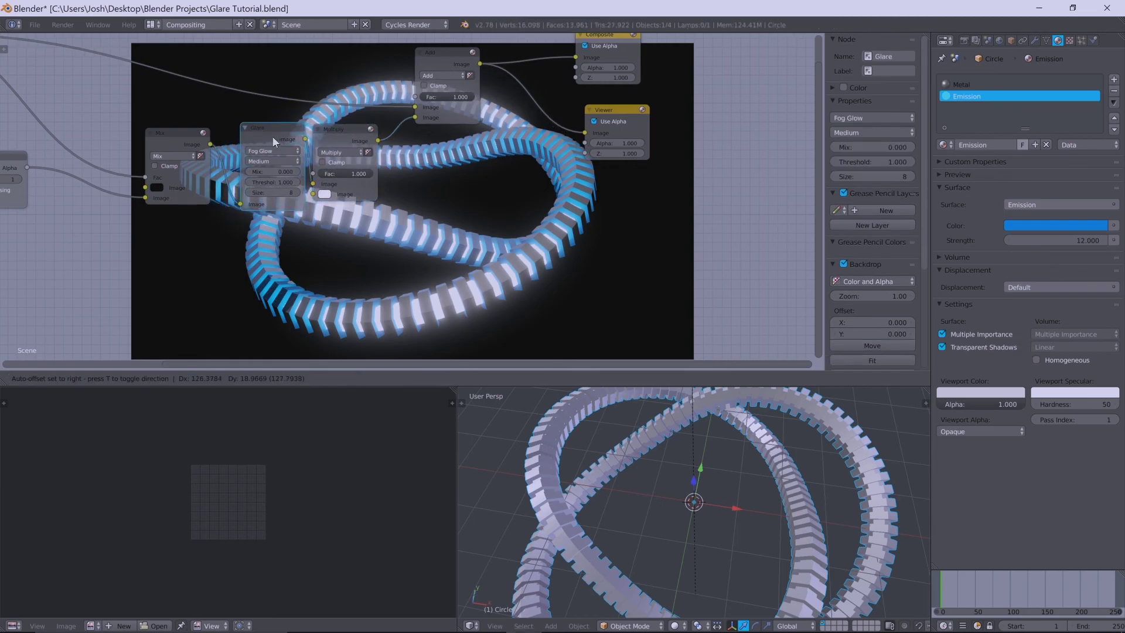
Set the Multiply node's colour to blue to tint the glow
{"action": "left_click", "coordinate": [324, 194]}
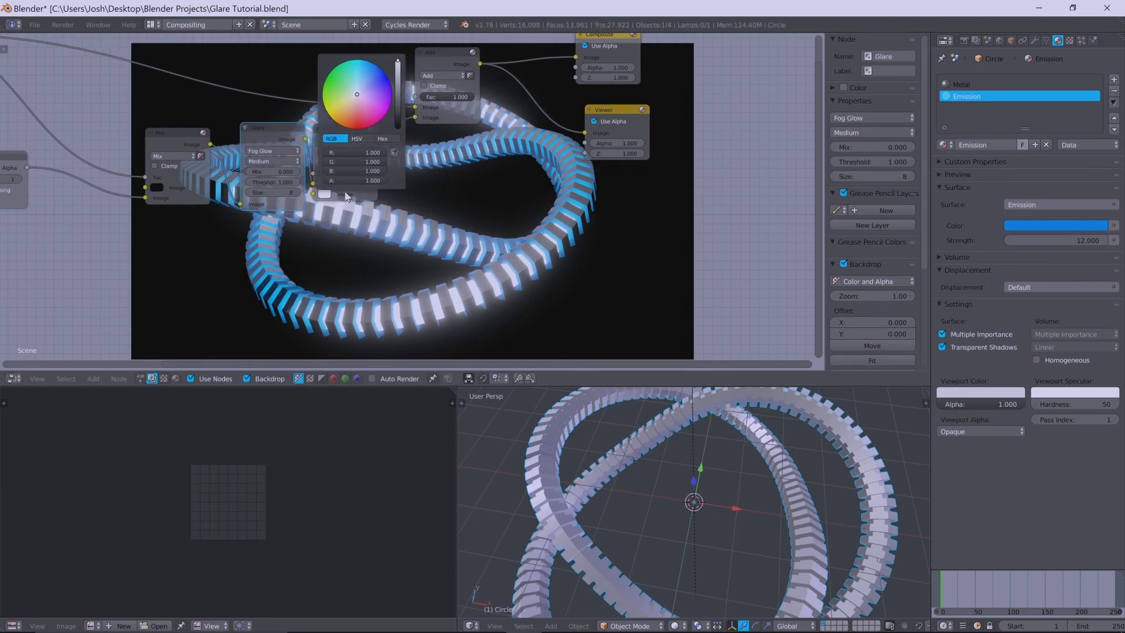
{"action": "left_click", "coordinate": [367, 66]}
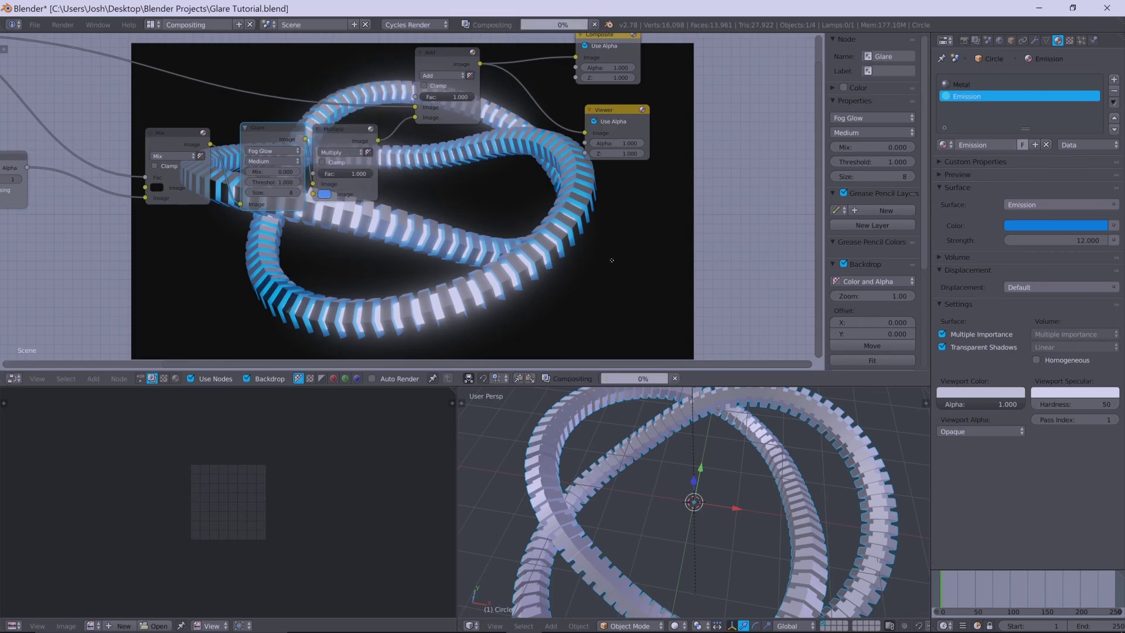
{"action": "middle_click_drag", "start_coordinate": [603, 256], "coordinate": [554, 212]}
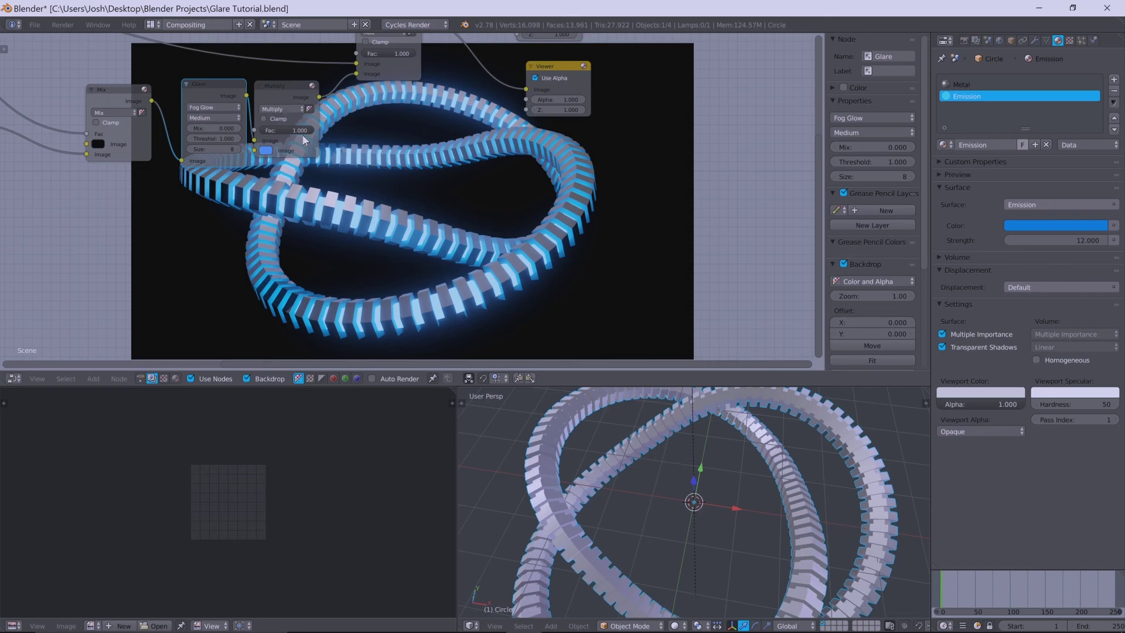
Set the Glare type back to Streaks (4 streaks, fade 0.900)
{"action": "left_click", "coordinate": [218, 107]}
{"action": "left_click", "coordinate": [222, 86]}
{"action": "middle_click_drag", "start_coordinate": [640, 260], "coordinate": [579, 237]}
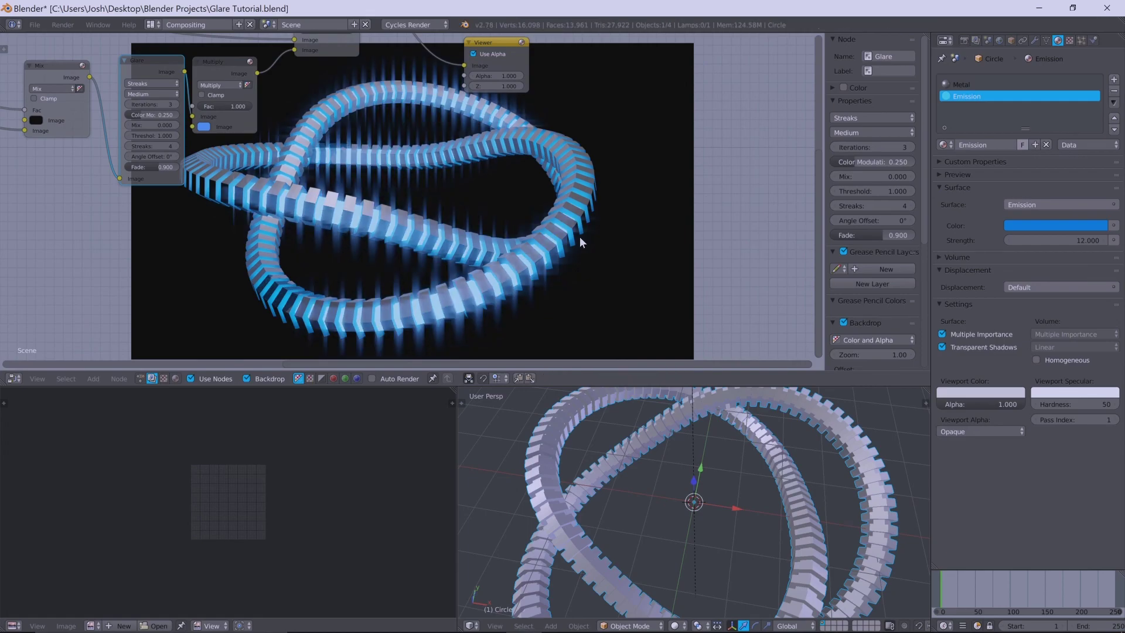